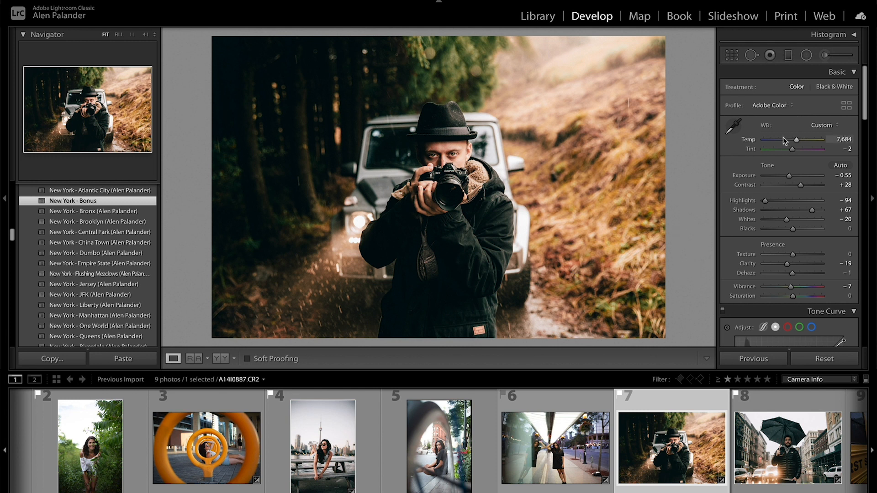
- Set the white balance Temp of the photographer-and-jeep photo to 5,291
click(785, 141)
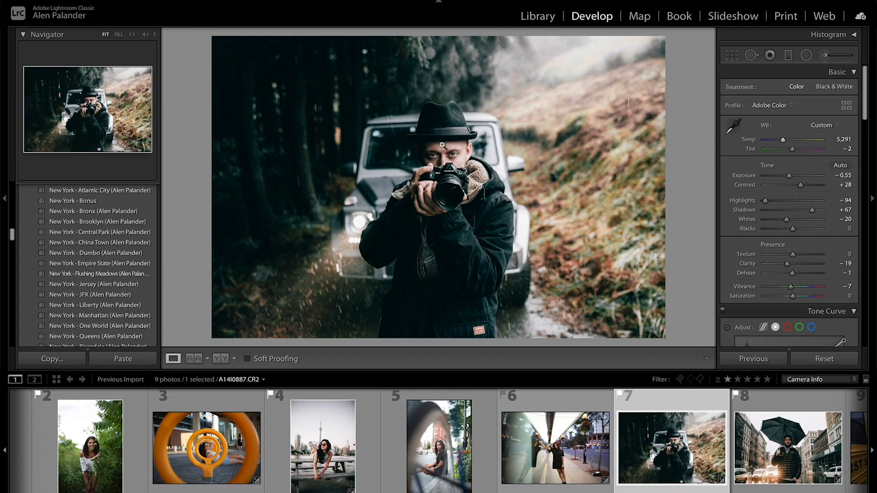
- Paint an Adjustment Brush mask over both of the man's eyes with brush size 25.0
click(486, 199)
drag(503, 216, 490, 160)
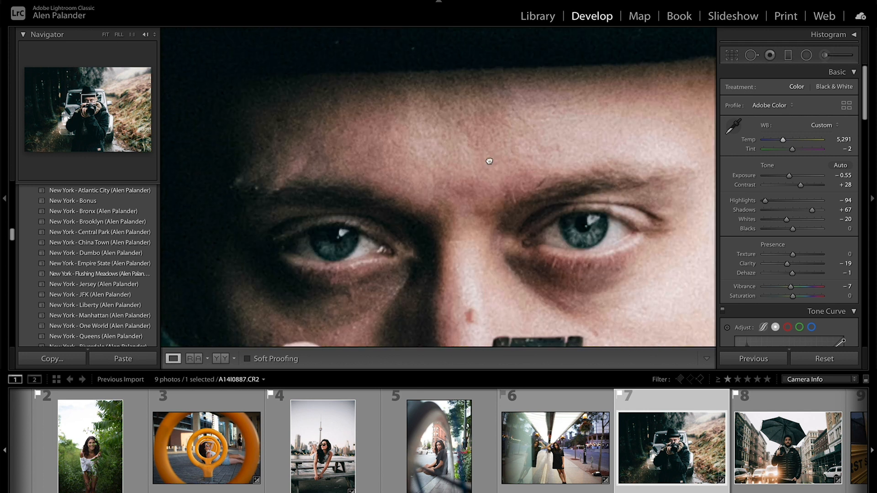
key(super+minus)
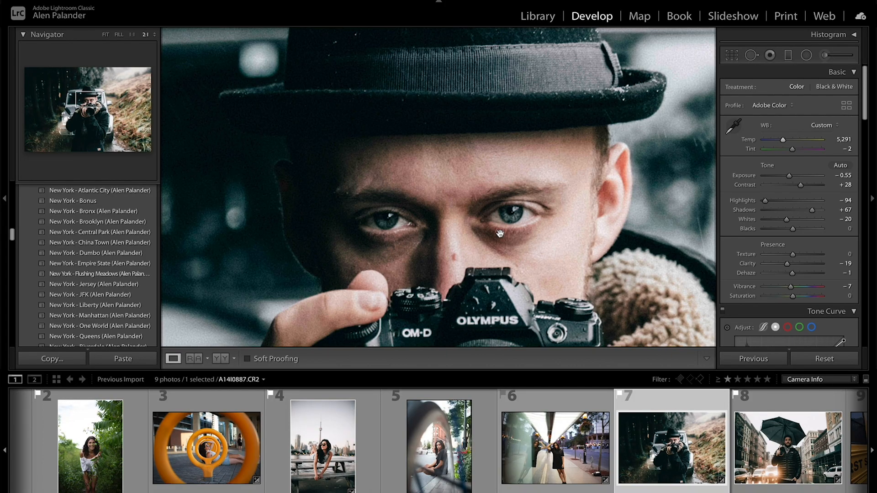
click(825, 56)
key(super+=)
drag(445, 193, 510, 147)
key(super+-)
scroll(595, 254, up, 4)
scroll(475, 237, up, 8)
scroll(475, 237, up, 3)
mouse_move(422, 226)
mouse_down()
mouse_move(341, 224)
mouse_move(409, 217)
mouse_up()
key(h)
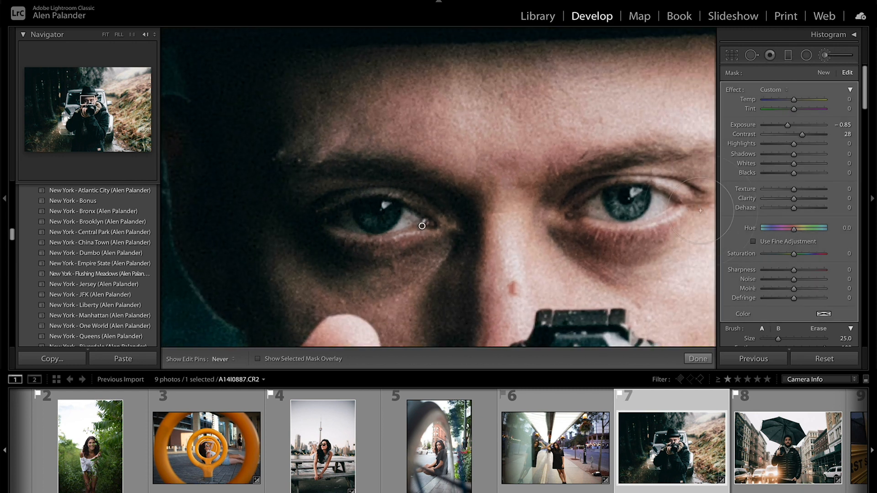
drag(686, 211, 595, 201)
- Set the eye mask's Exposure to 0.89, Contrast to 0, Clarity to 17 and Sharpness to 35
drag(797, 126, 800, 126)
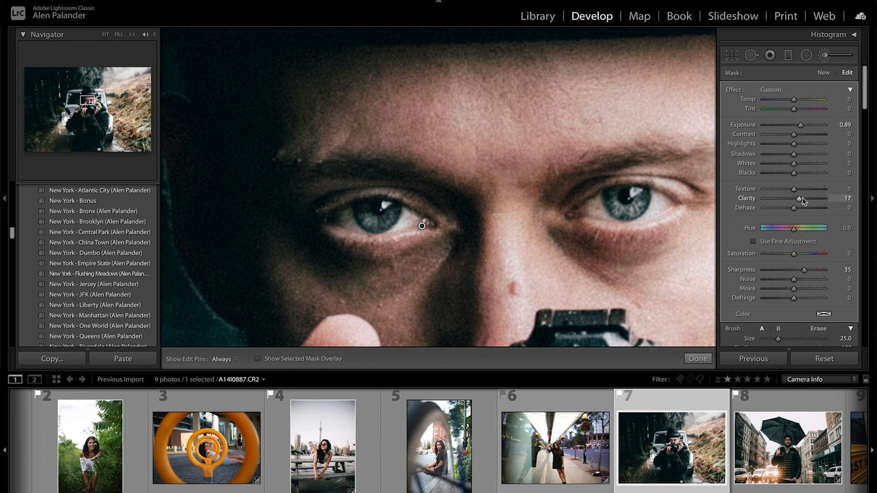
key(Return)
- Paint a new Adjustment Brush mask over both irises with brush size 7.0
click(828, 56)
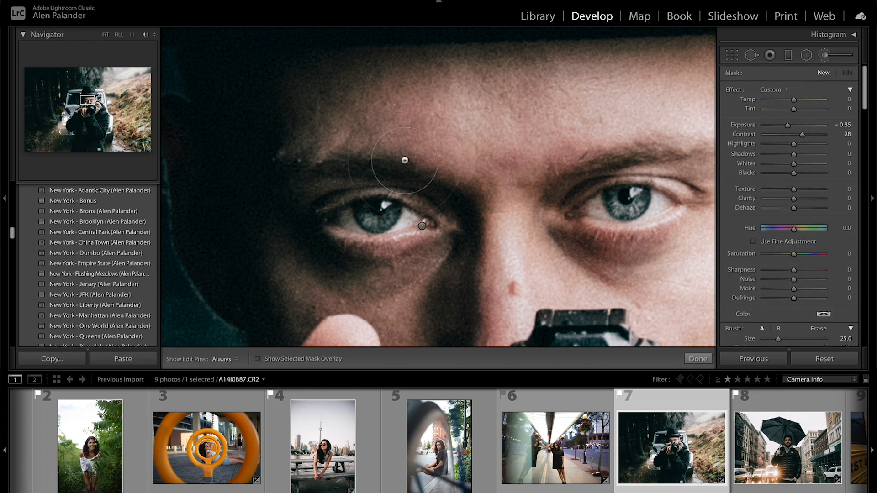
scroll(397, 249, down, 8)
scroll(366, 212, up, 1)
mouse_move(366, 211)
mouse_down()
mouse_move(389, 211)
mouse_move(387, 223)
mouse_move(371, 212)
mouse_up()
mouse_move(643, 192)
mouse_down()
mouse_move(621, 213)
mouse_move(614, 195)
mouse_move(633, 213)
mouse_up()
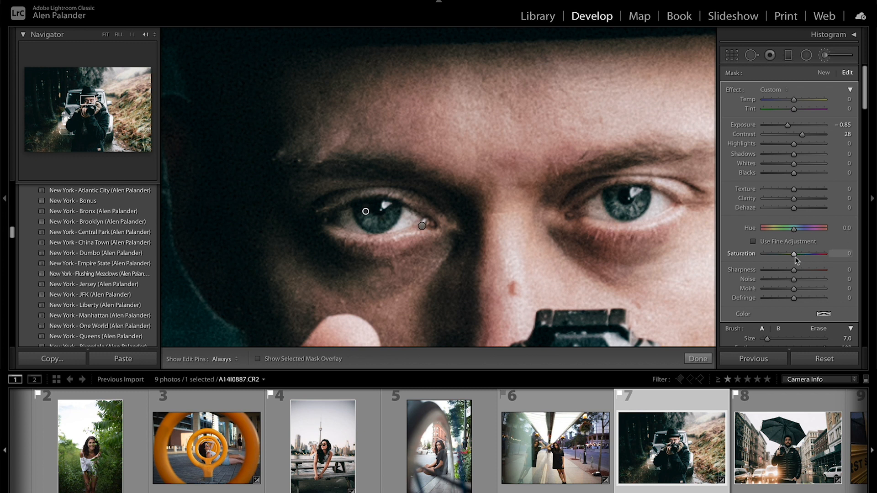
- Set the iris mask to Temp -100, Exposure 0.66, Contrast 26, Clarity 17, Saturation 100 and Sharpness 22, and finish the brush adjustment
drag(794, 99, 764, 99)
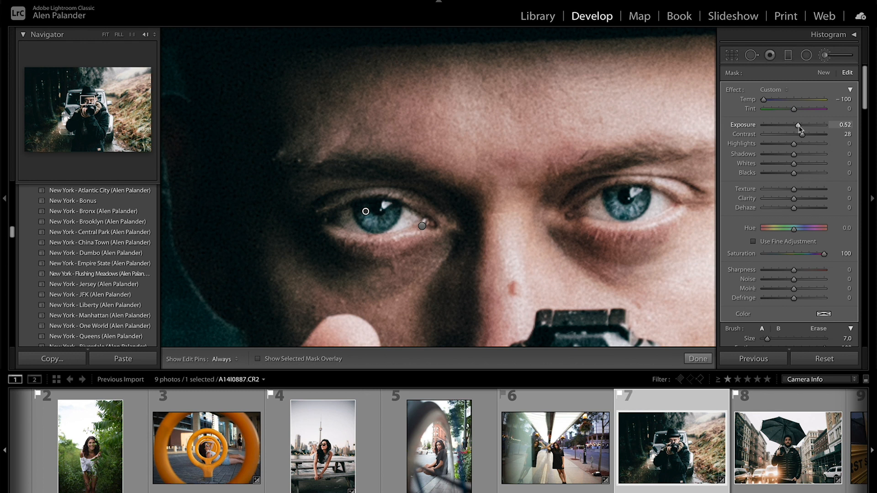
drag(800, 130, 801, 130)
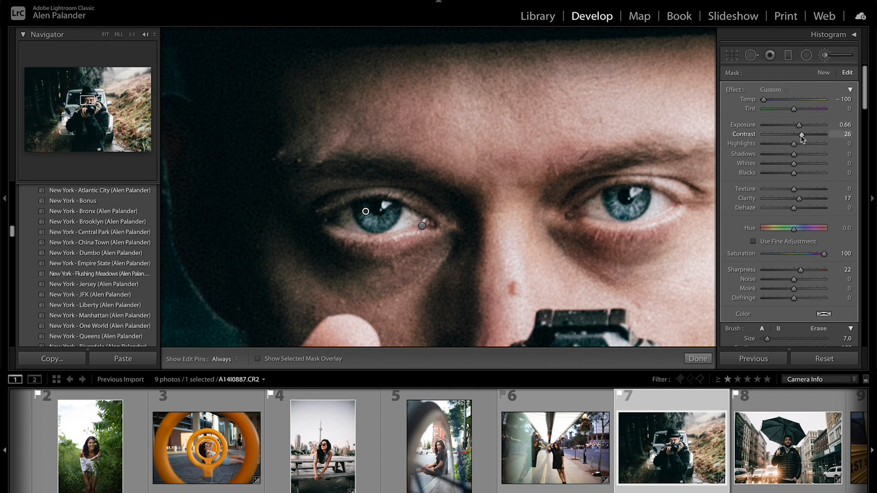
key(k)
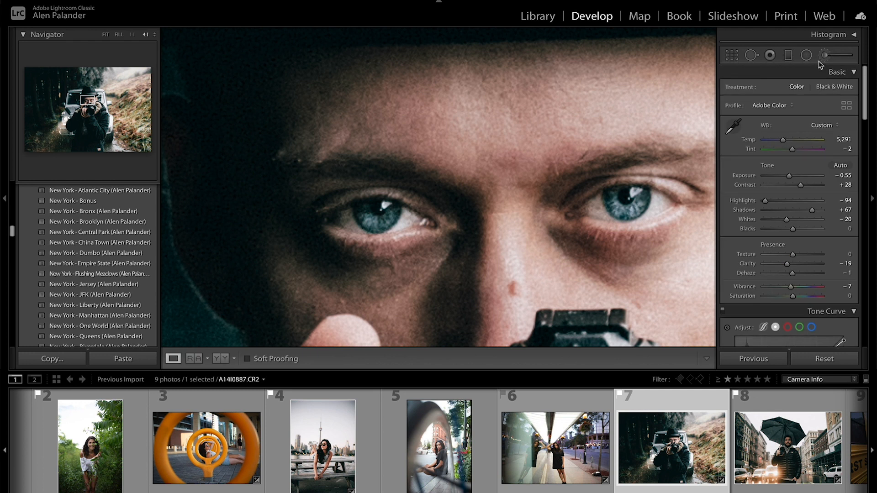
- Paint a third Adjustment Brush mask over the pupils of both eyes with a very small brush
click(826, 55)
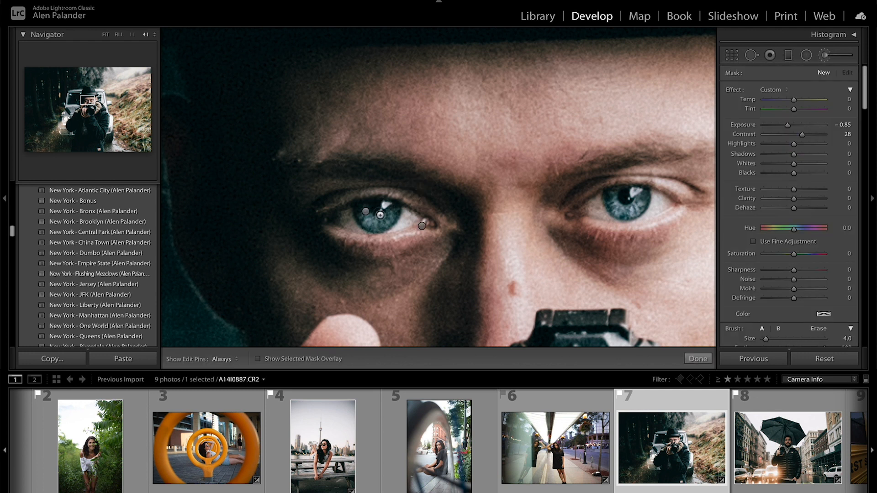
drag(378, 210, 378, 205)
drag(624, 196, 622, 198)
key(h)
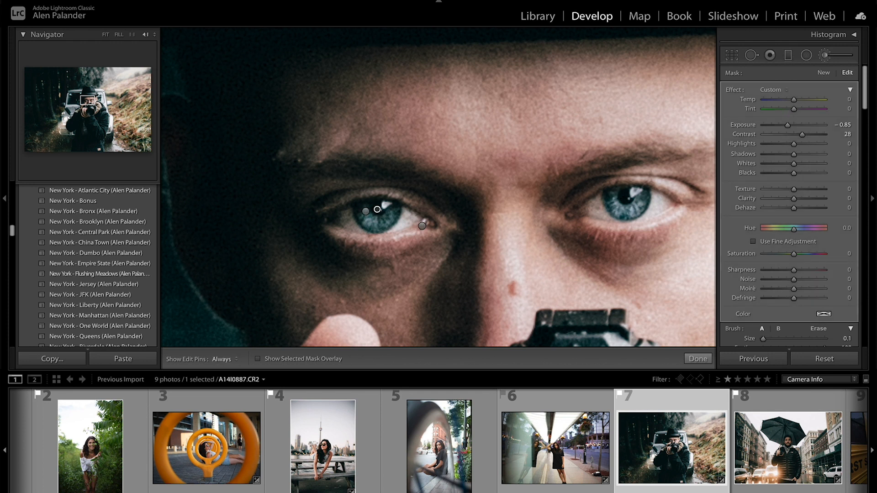
- Refine the pupil mask around the irises of both eyes with a small brush, toggling the visibility of the edit pins
key(ctrl+equal)
key(ctrl+equal)
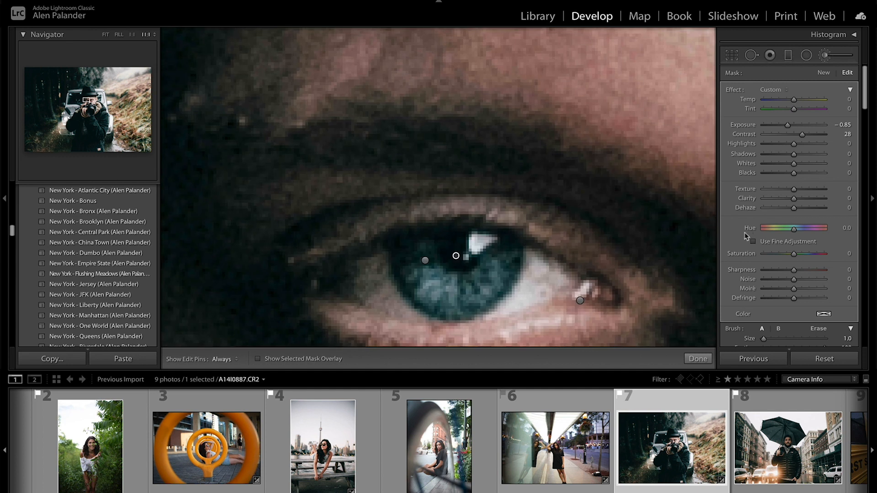
drag(353, 257, 355, 217)
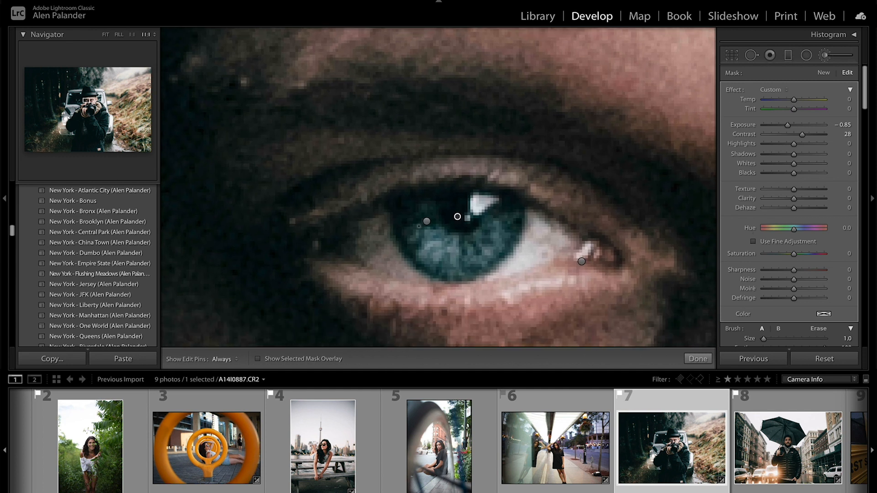
key(h)
key(h)
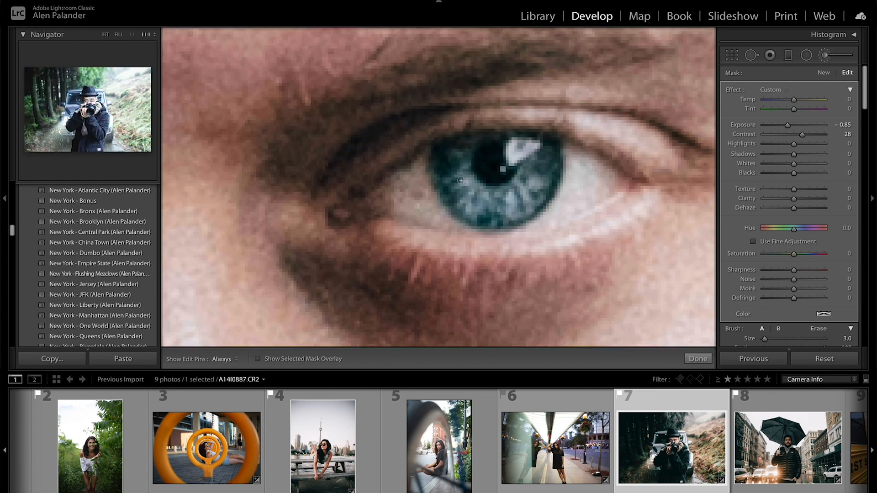
key(h)
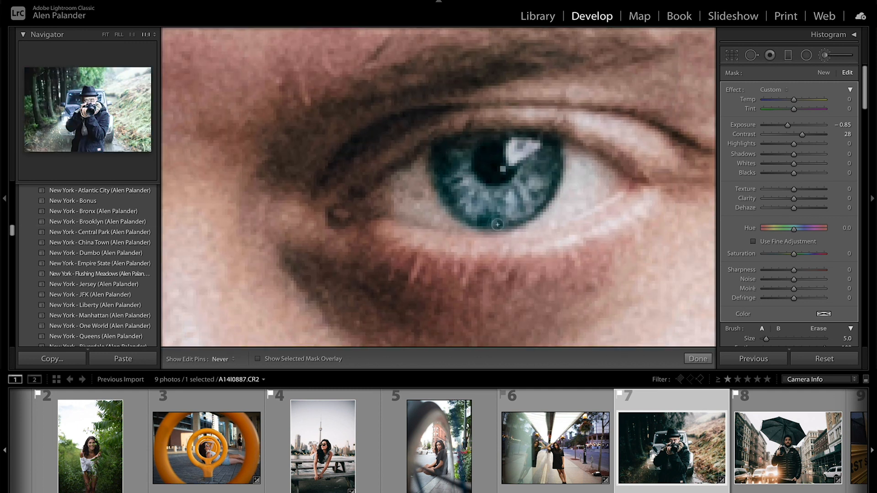
key(h)
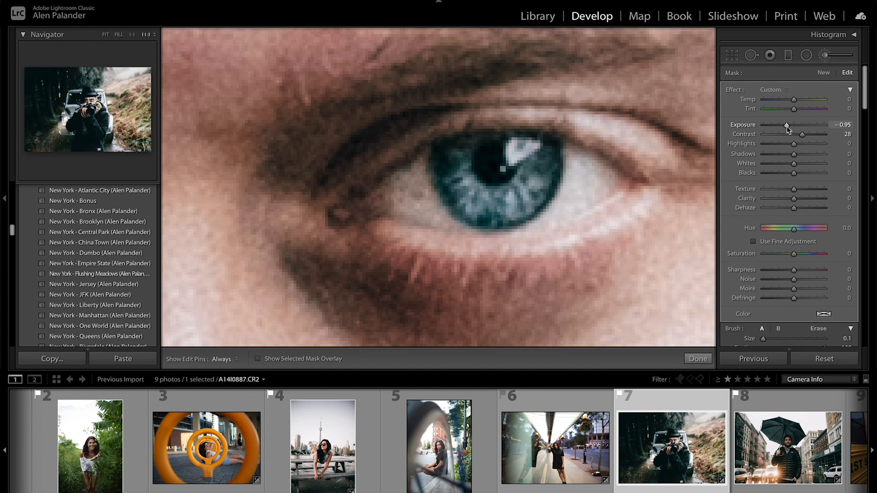
- Set the pupil mask's Exposure to -1.47, Contrast to 23 and Sharpness to 21
drag(800, 132, 803, 135)
scroll(802, 135, down, 1)
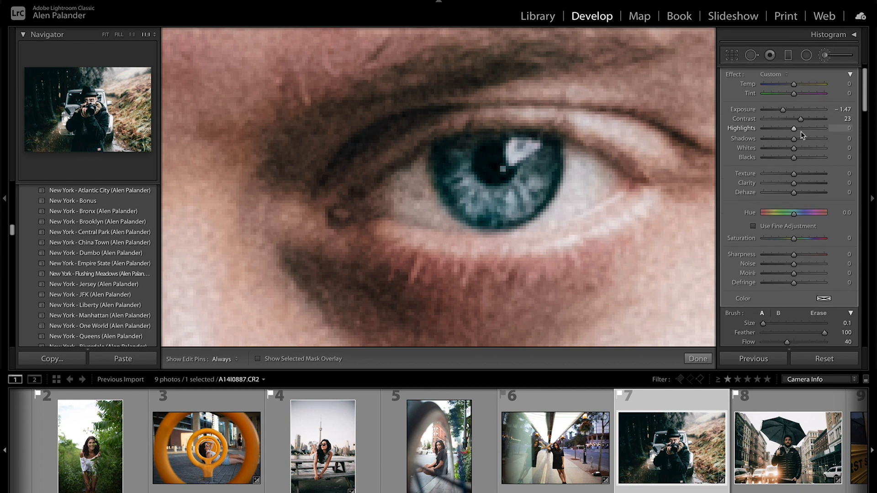
key(alt+super+minus)
key(alt+super+minus)
key(alt+super+minus)
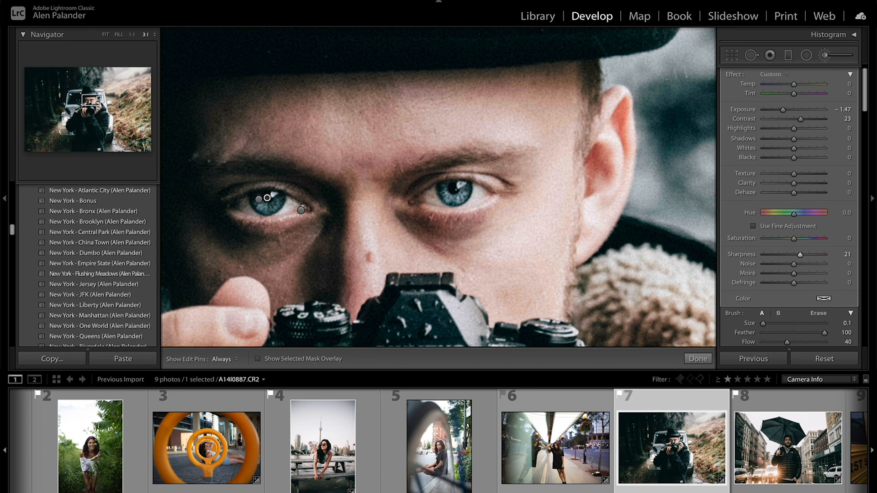
- Compare the edited portrait and its eyes with the original in the side-by-side Before & After view, and return to the single view
key(alt+super+minus)
key(alt+super+minus)
key(alt+super+minus)
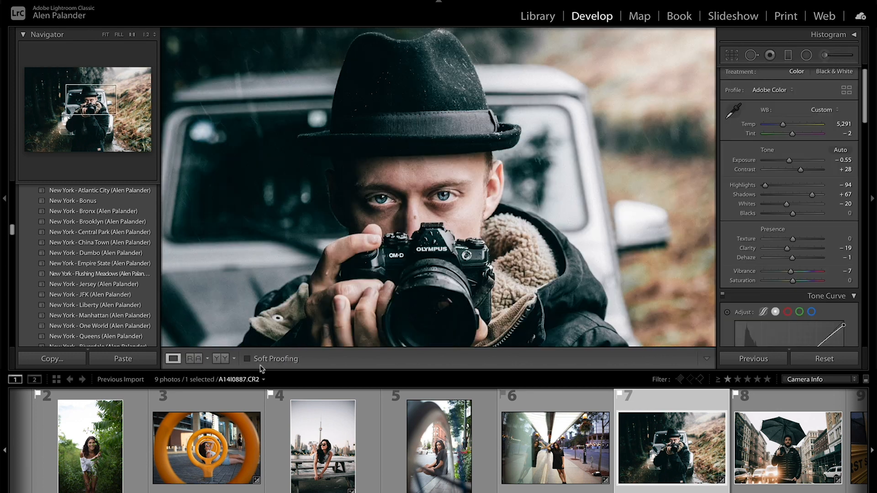
click(221, 359)
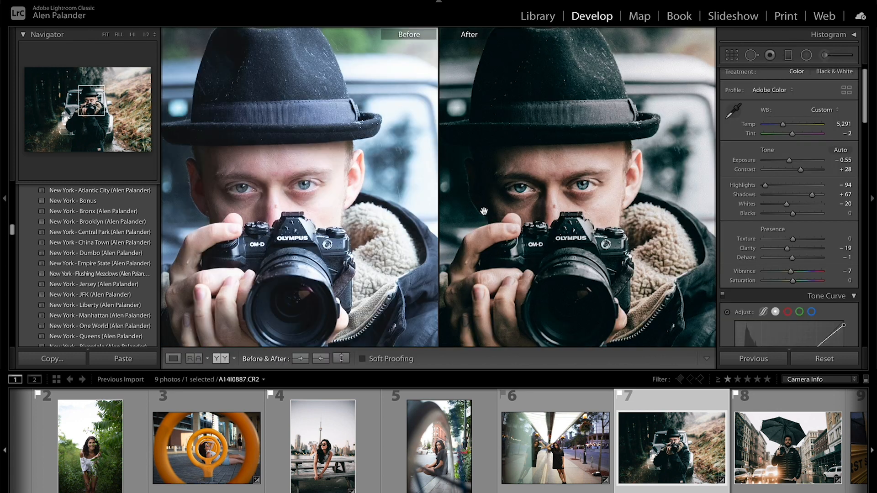
click(519, 199)
key(alt+super+minus)
key(alt+super+minus)
key(alt+super+equal)
key(alt+super+equal)
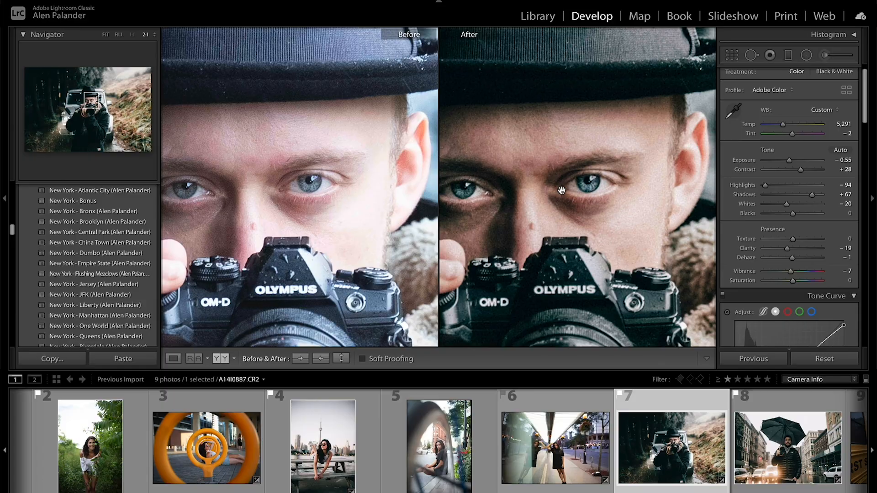
key(alt+super+equal)
key(alt+super+equal)
key(alt+super+equal)
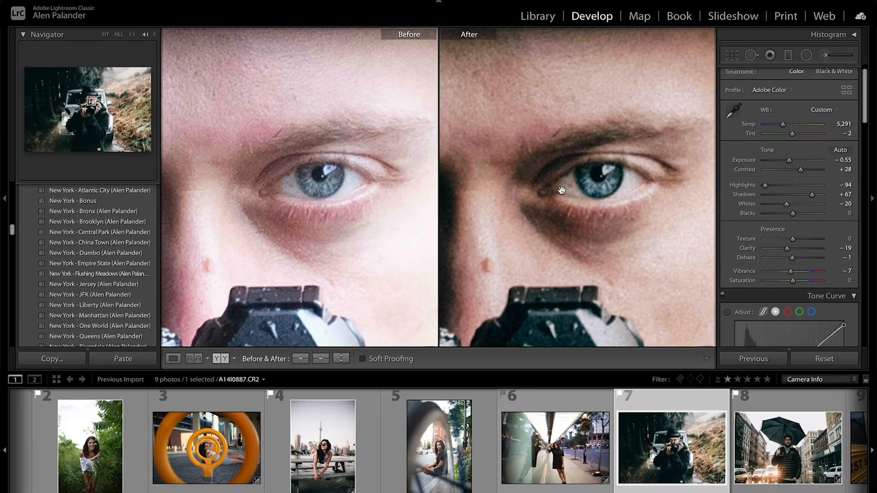
key(alt+super+minus)
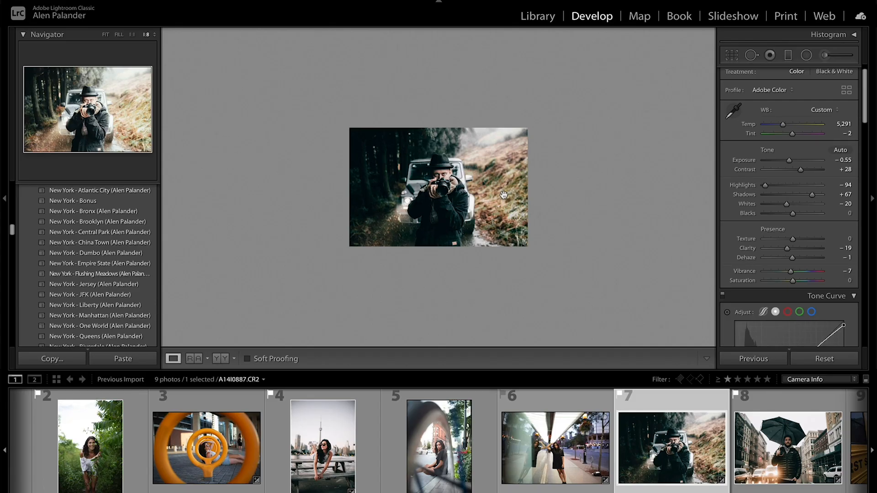
- Open photo 4, the woman in sunglasses lying on the picnic table
scroll(399, 485, left, 2)
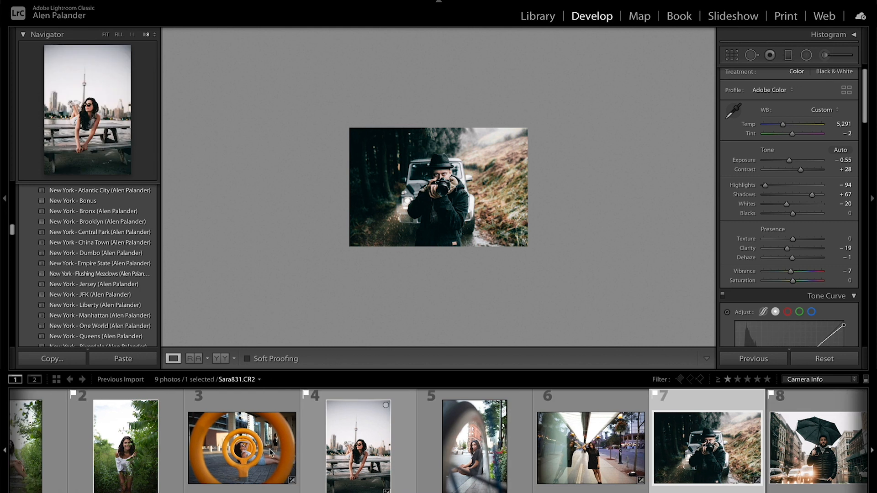
scroll(305, 459, left, 3)
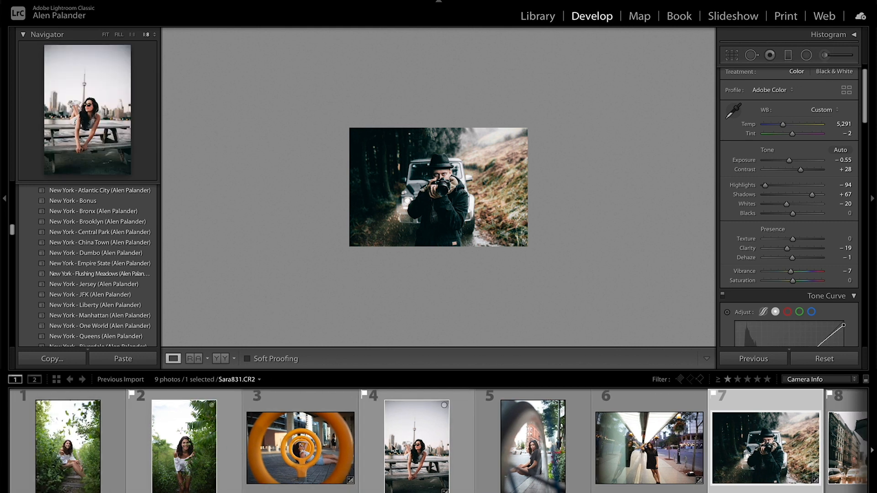
click(417, 445)
click(433, 160)
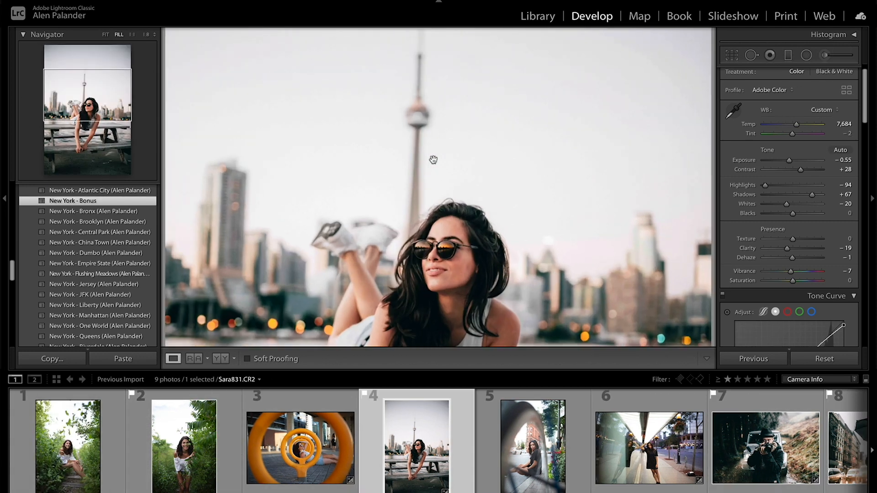
- Set the white balance Temp of the sunglasses portrait to 7,030
click(433, 160)
key(super+equal)
key(super+equal)
drag(464, 191, 448, 279)
key(super+equal)
key(super+equal)
drag(618, 210, 629, 173)
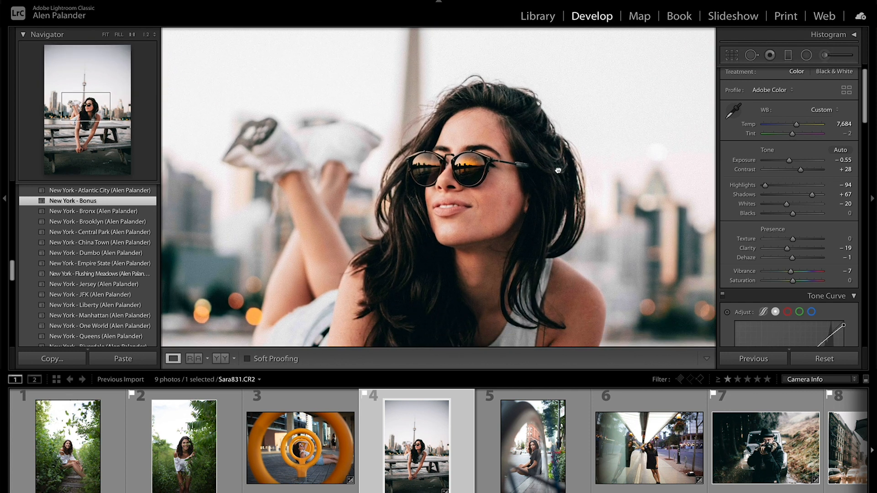
drag(798, 129, 795, 129)
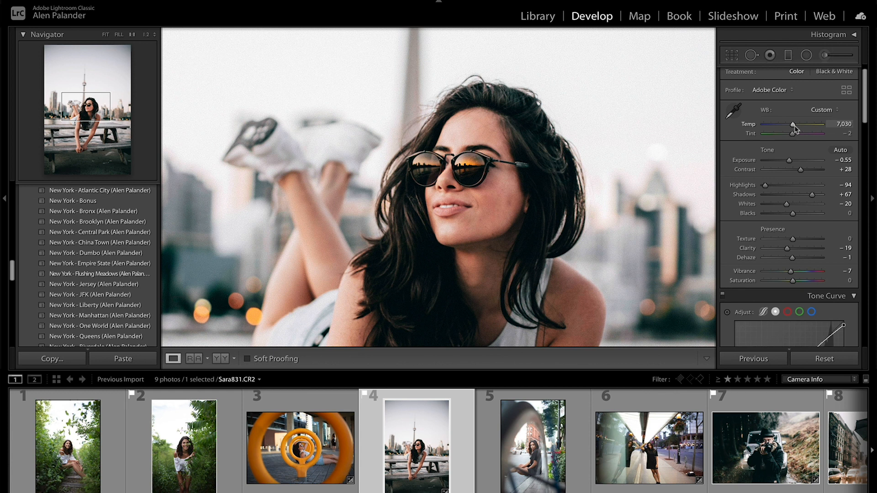
- Delete the existing Adjustment Brush mask on the woman's sunglasses
click(825, 55)
scroll(474, 177, down, 5)
click(465, 166)
key(Delete)
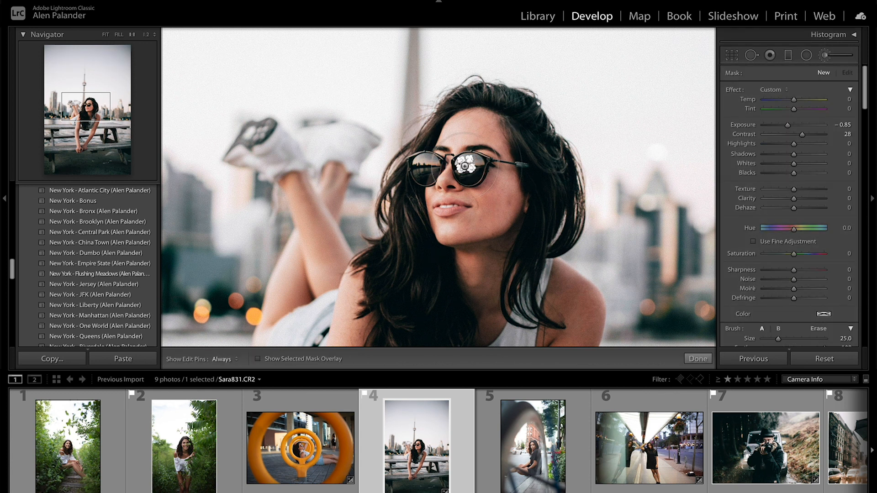
- Place a new Adjustment Brush mask on the sunglasses with brush size 15.0, toggling the visibility of its edit pin
key(k)
click(830, 56)
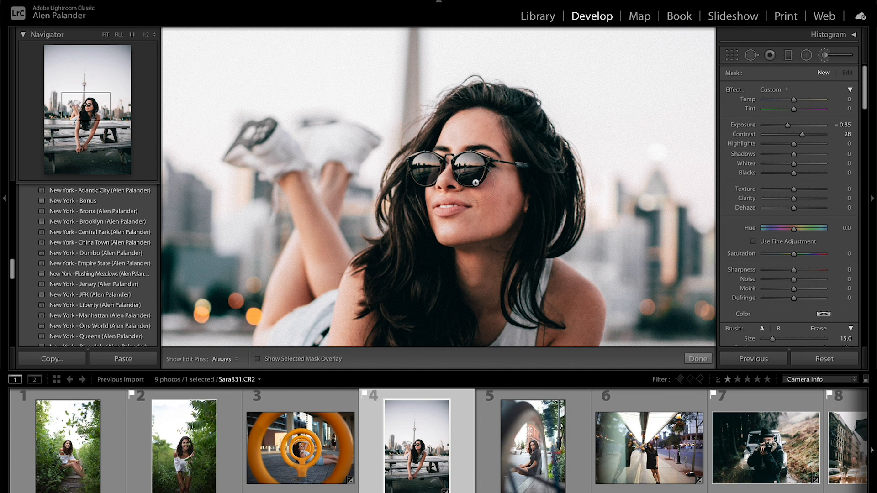
click(453, 163)
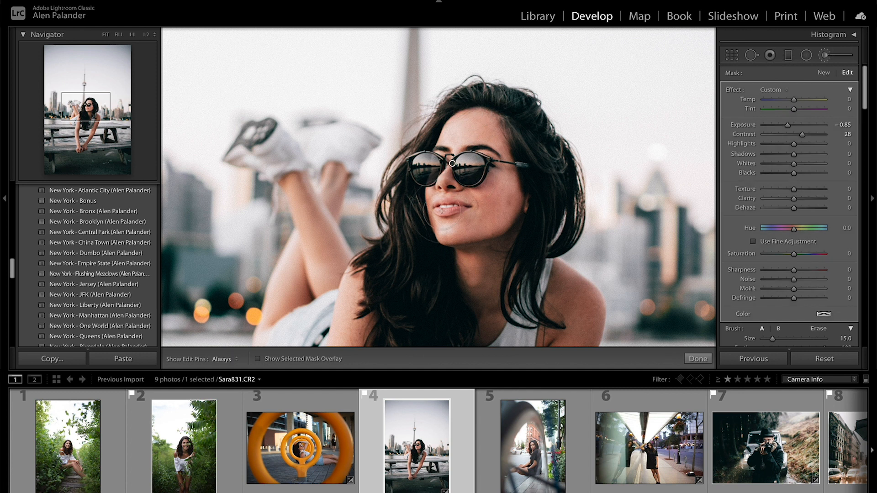
key(h)
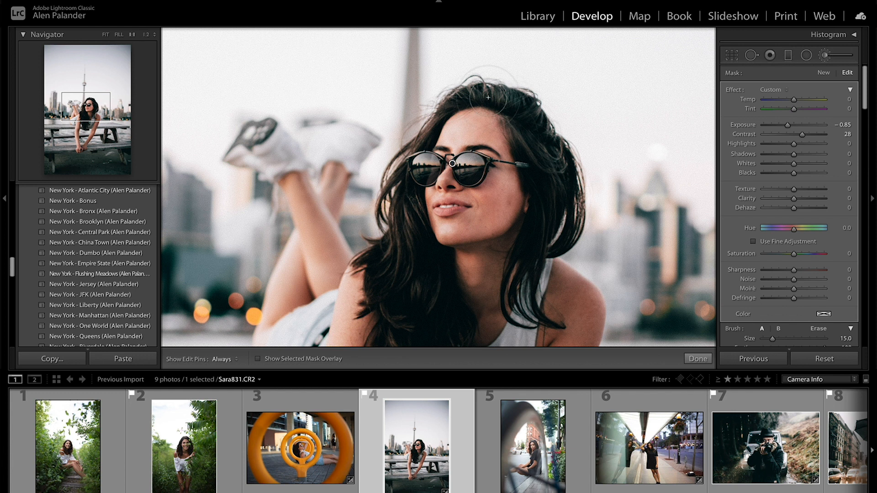
key(h)
key(h)
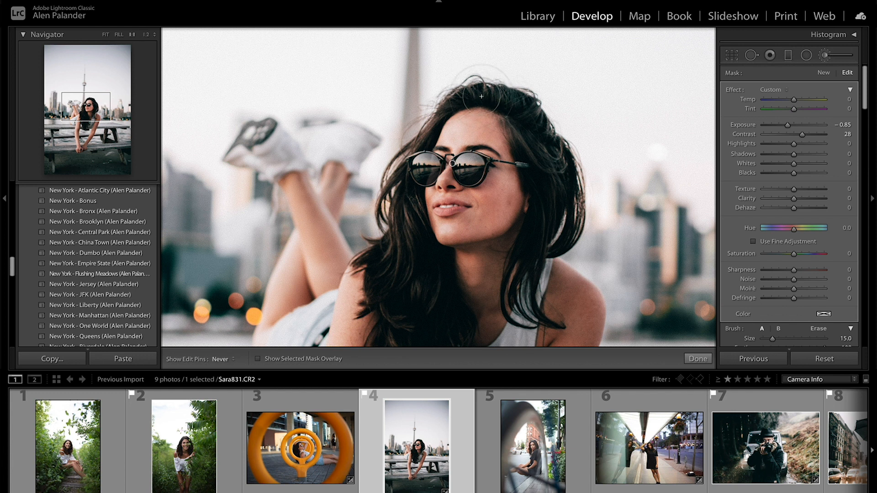
- Reduce the brush size to 6.0, set the new mask's Sharpness to 58 and finish the brush adjustment
key(bracketleft)
key(bracketleft)
key(bracketleft)
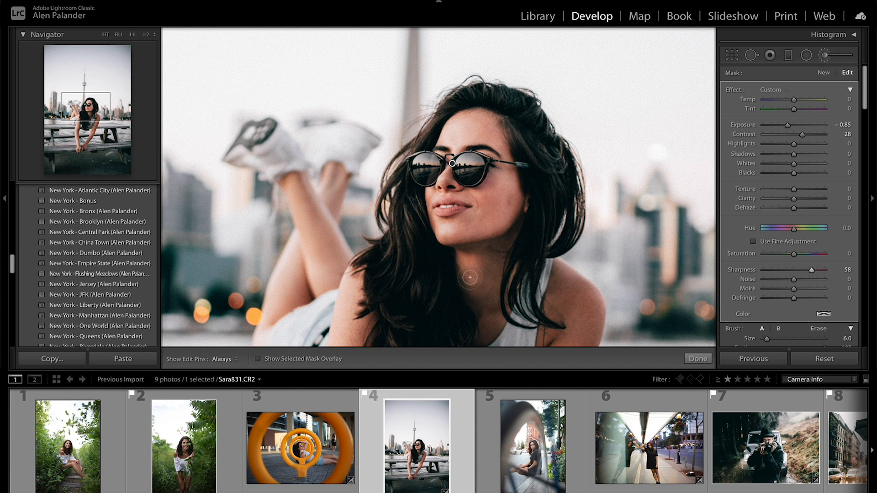
key(z)
key(z)
key(k)
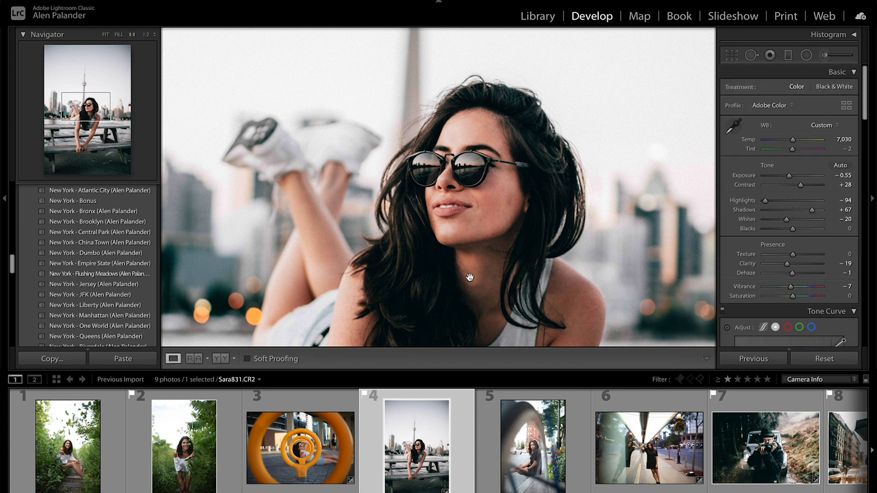
- Paint a new Adjustment Brush mask with brush size 16.0 on the sunglasses lens nearest the woman's visible ear, toggling the edit pins
key(ctrl+minus)
key(ctrl+minus)
key(ctrl+minus)
key(ctrl+minus)
key(ctrl+equal)
key(ctrl+equal)
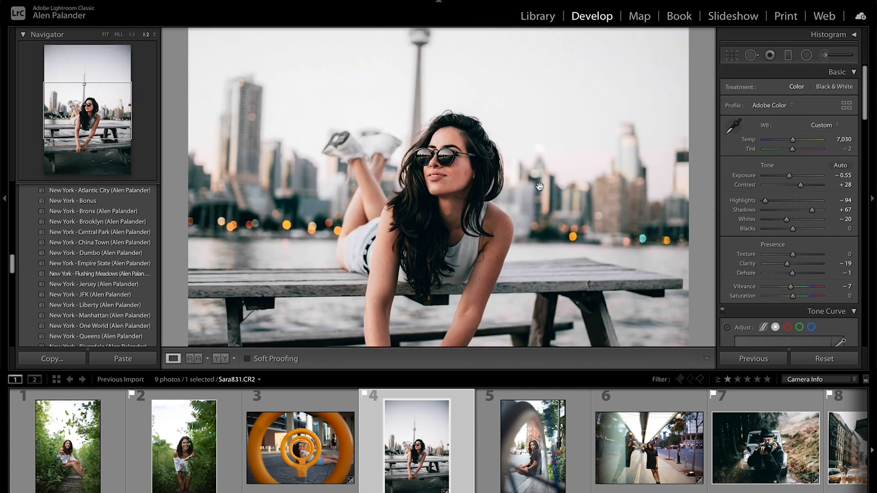
key(ctrl+equal)
key(ctrl+equal)
key(ctrl+equal)
drag(448, 172, 402, 294)
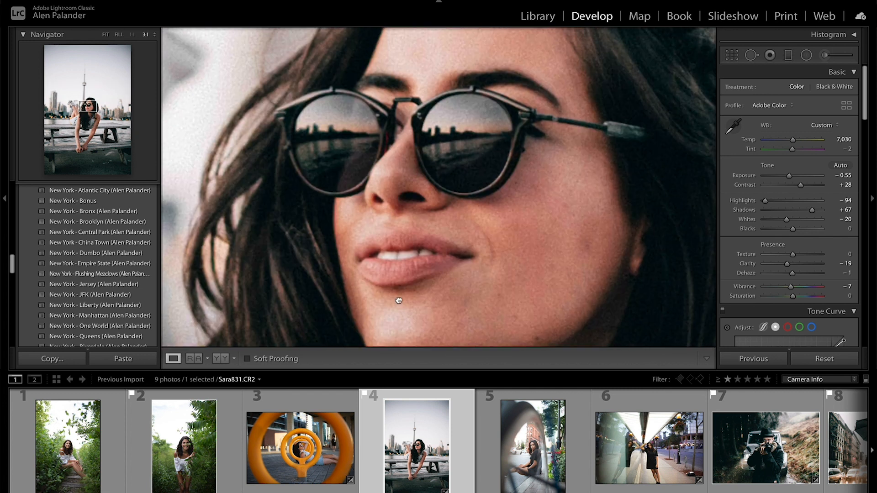
key(k)
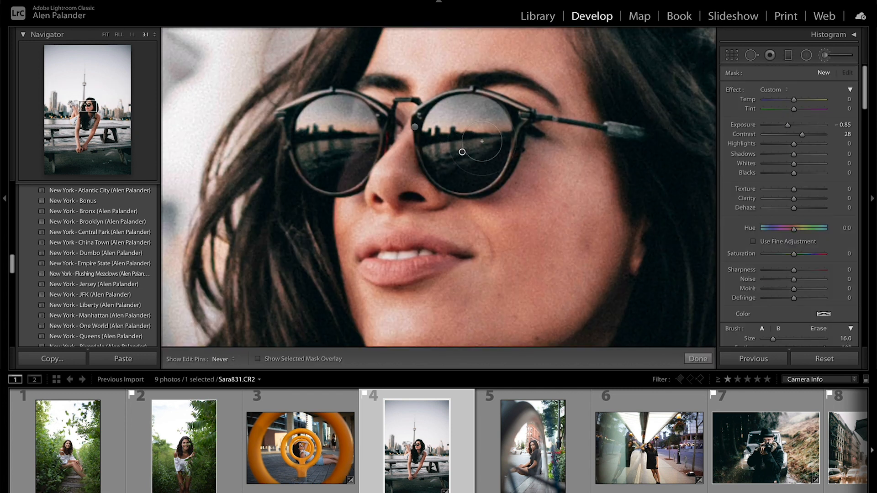
drag(462, 152, 460, 148)
key(h)
key(h)
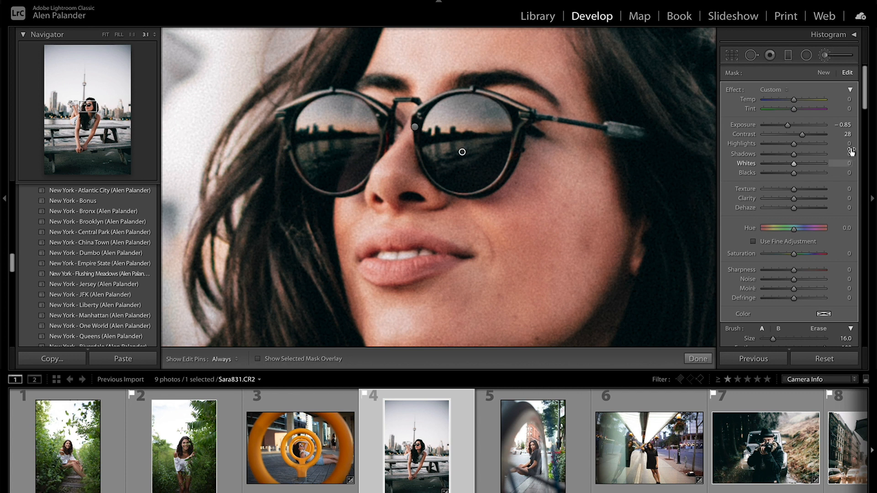
- Set the lens mask's Exposure to 0.15 and Temp to 55, raise its Sharpness and Clarity, and finish the brush adjustment
drag(788, 126, 795, 129)
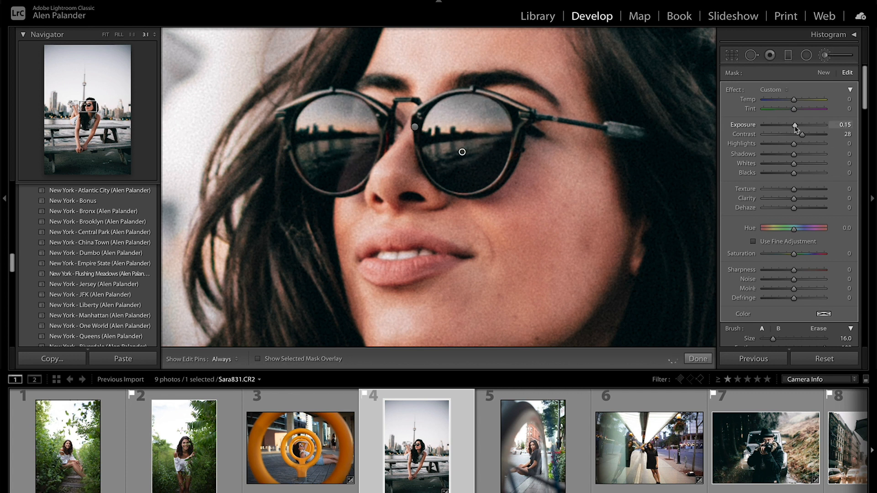
drag(794, 100, 810, 104)
drag(804, 271, 805, 272)
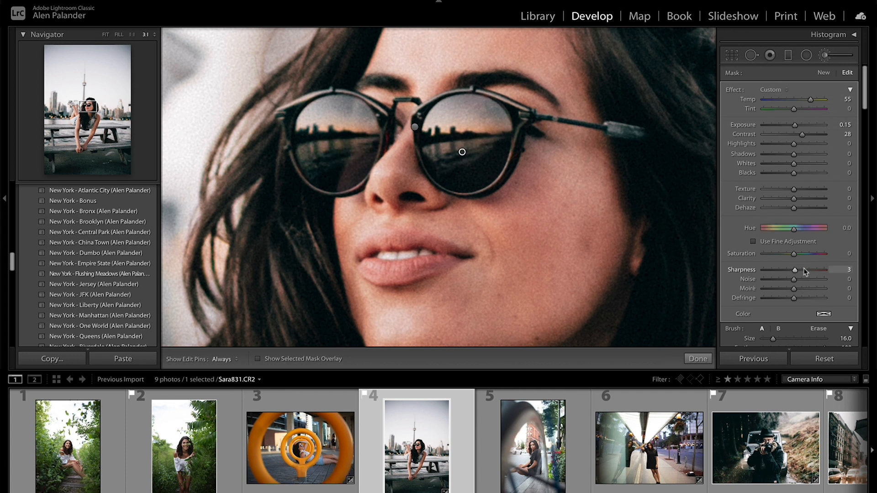
drag(796, 202, 808, 204)
key(k)
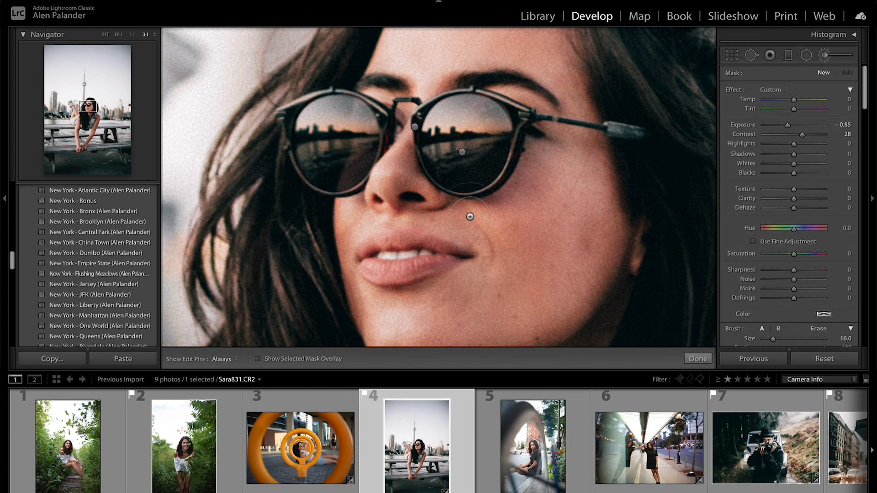
- Switch to photo A14I0887.CR2 of the man with the camera and view his eyes up close
click(525, 187)
key(Right)
key(Right)
key(Right)
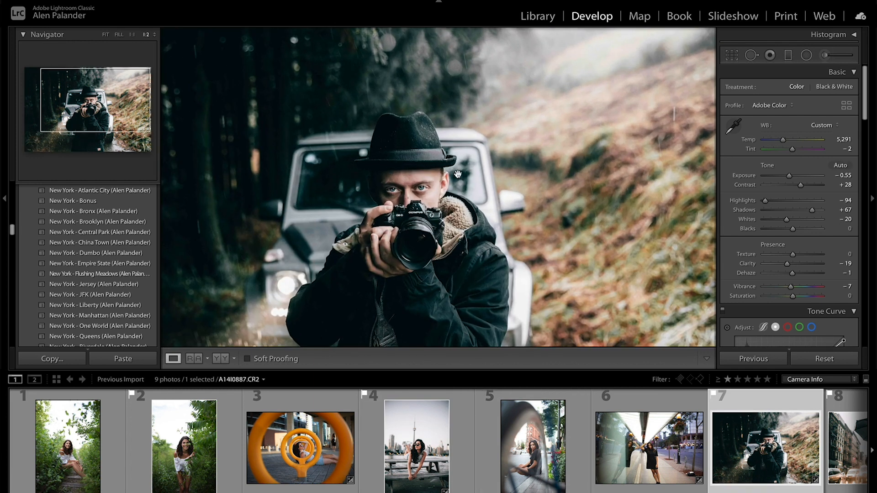
click(457, 174)
drag(623, 203, 648, 166)
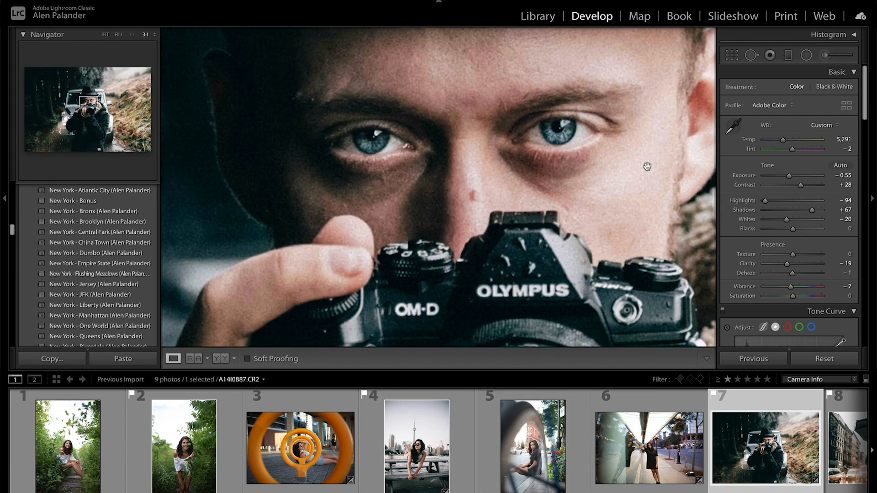
- Place an Adjustment Brush mask on the man's nose bridge, toggle the edit pins and reduce the brush size to 14.0
key(z)
click(824, 55)
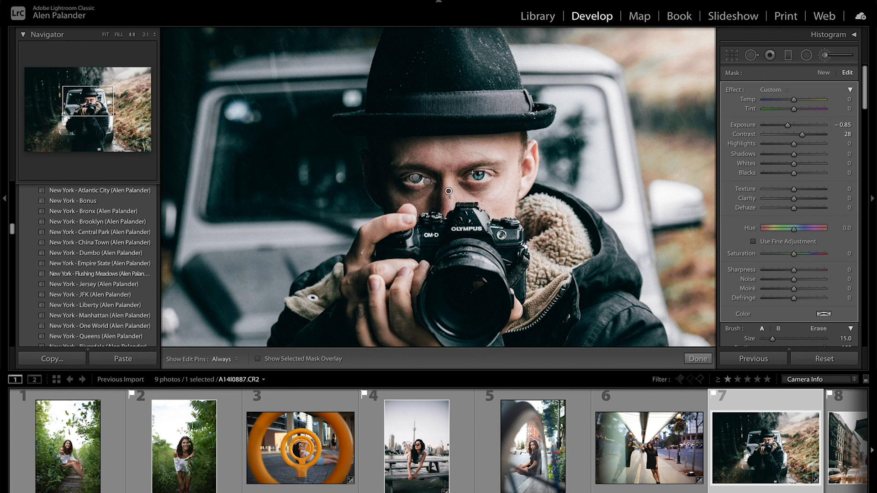
key(h)
key(h)
scroll(419, 157, up, 5)
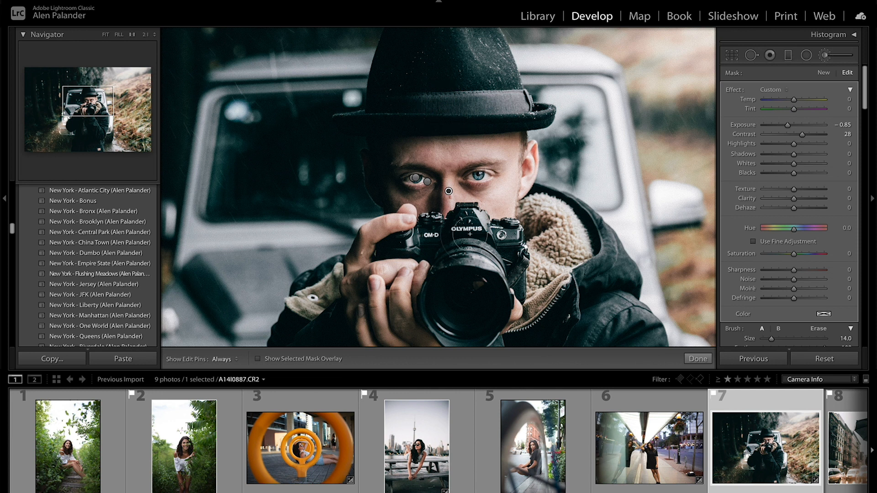
- Reset the mask's Contrast and Exposure to 0, set its Sharpness to 32, and finish with the whole photo in view
double_click(753, 133)
double_click(753, 126)
drag(794, 270, 804, 271)
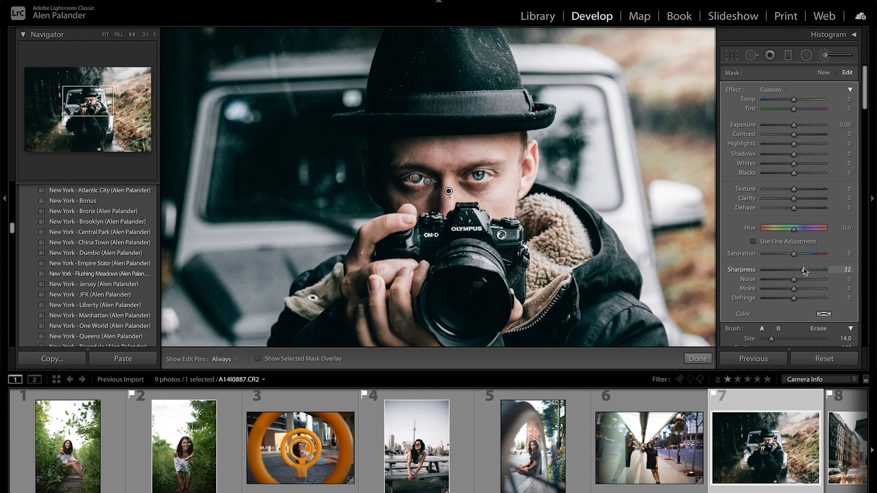
key(k)
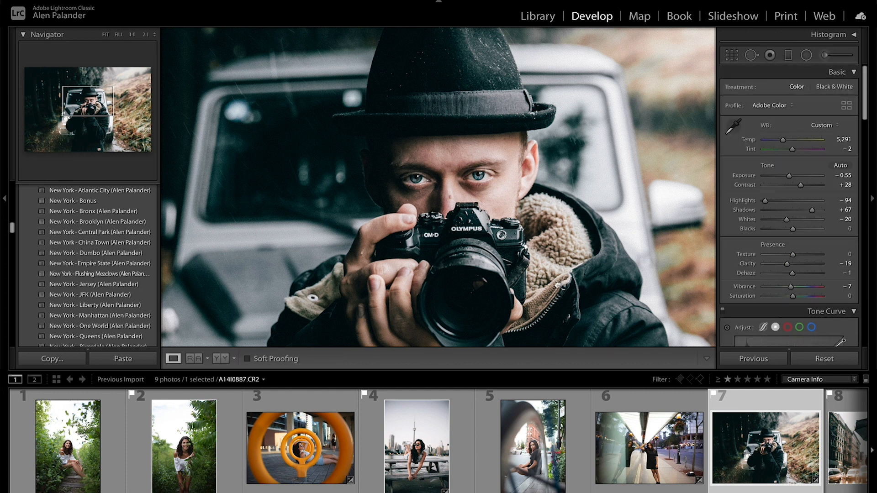
click(562, 291)
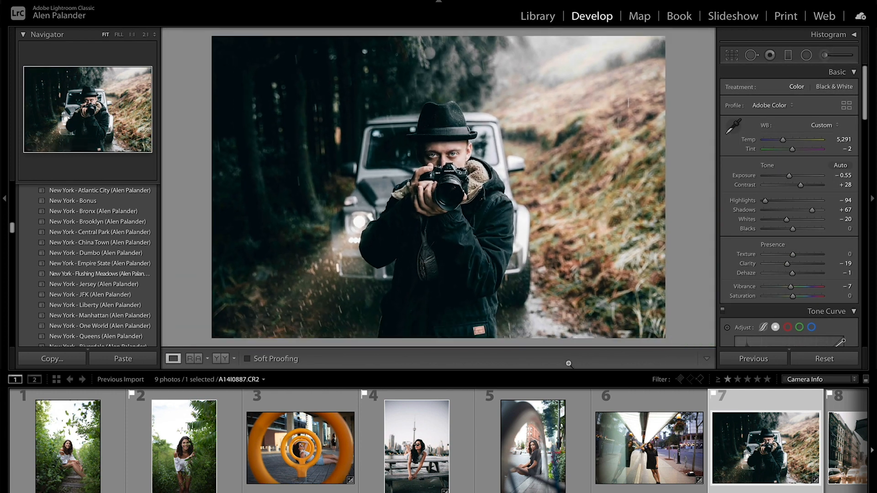
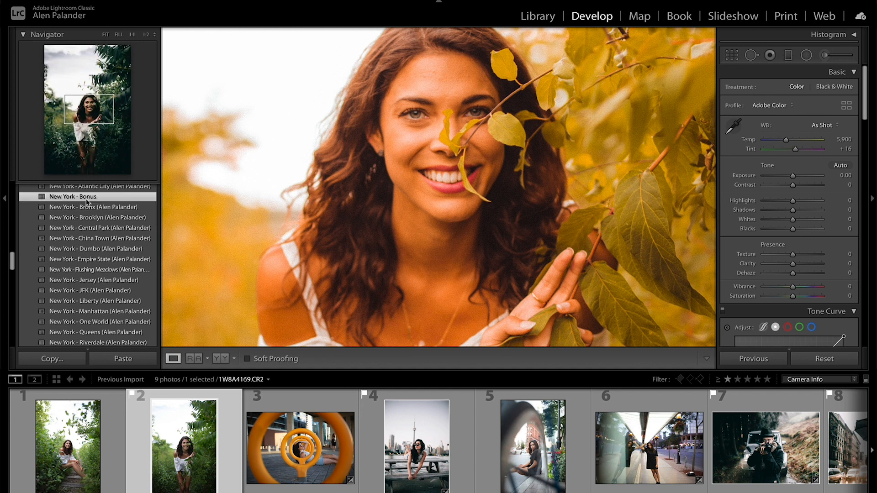
- Apply the New York - Bonus preset to photo 1W8A4169.CR2 and set its Exposure to 0.00
click(480, 341)
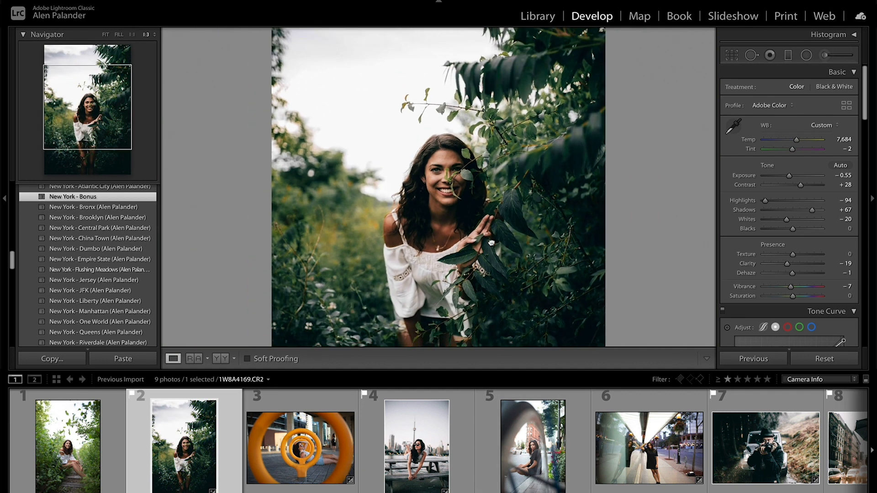
drag(789, 177, 794, 181)
click(462, 145)
click(462, 145)
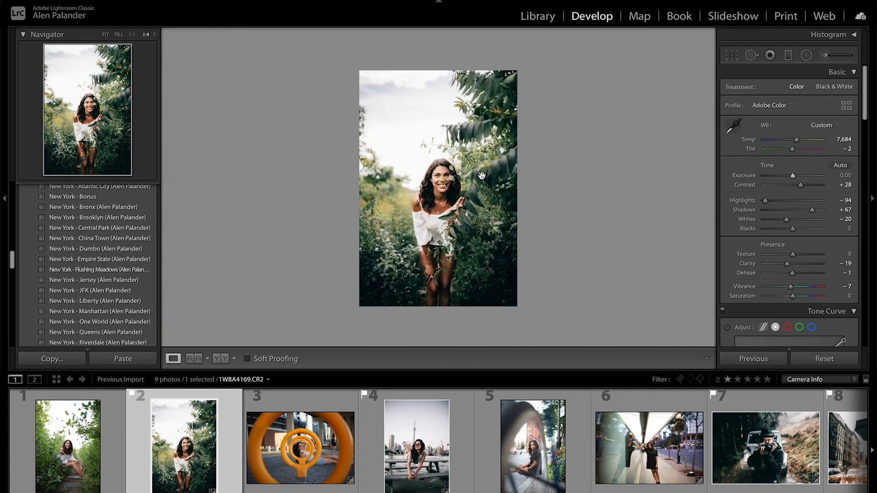
- Expand the HSL/Color adjustments for the woman's portrait and fine-tune the Red Hue and Saturation
click(393, 137)
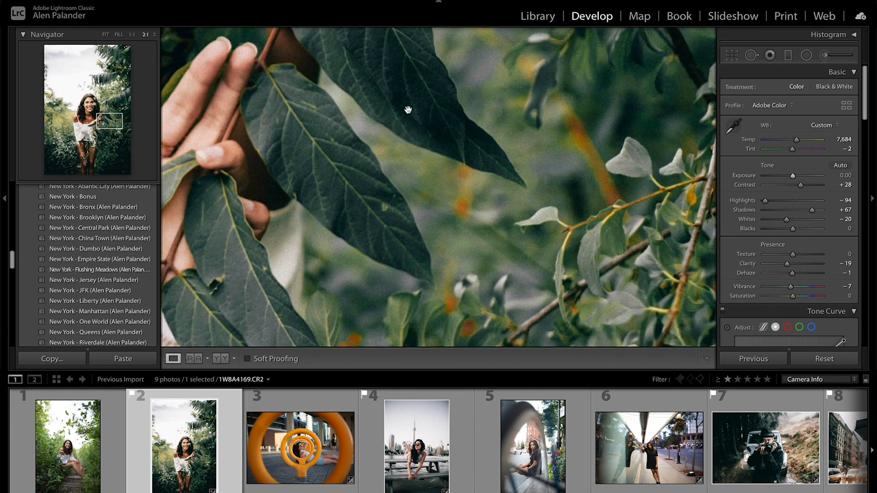
scroll(785, 235, down, 6)
scroll(786, 234, down, 5)
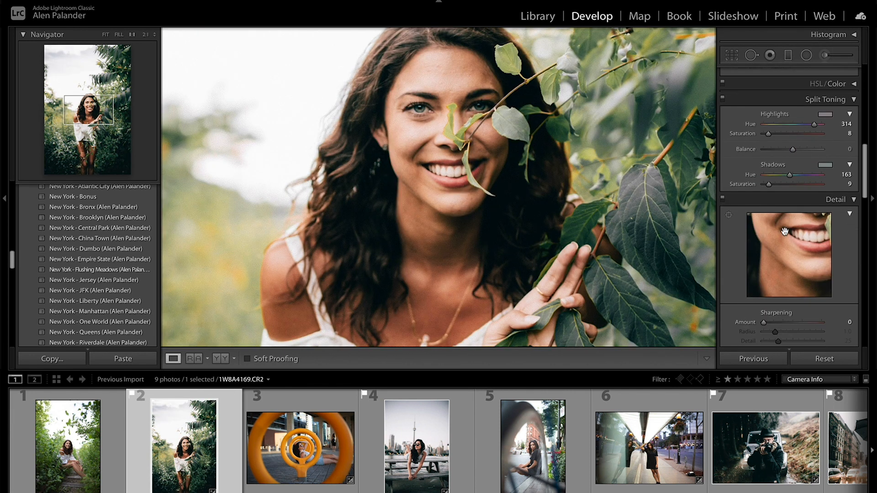
scroll(822, 117, down, 1)
click(835, 72)
scroll(775, 153, up, 2)
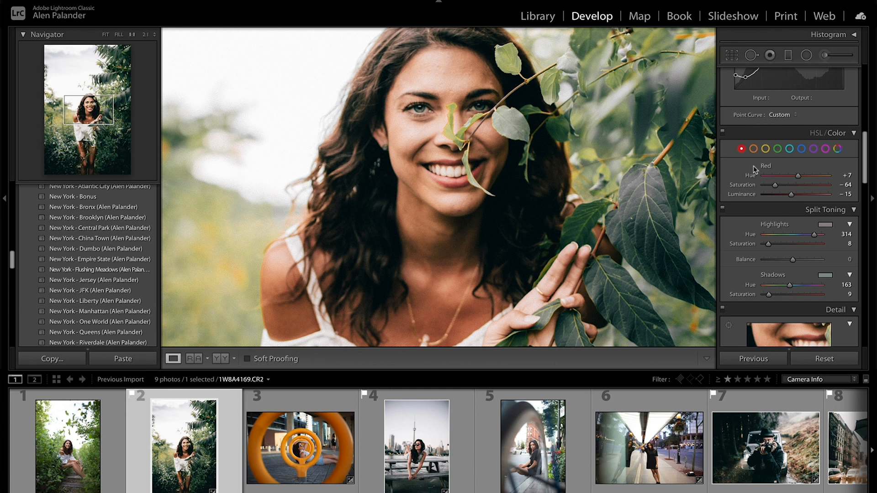
mouse_move(802, 179)
mouse_down()
mouse_move(789, 180)
mouse_move(801, 180)
mouse_up()
mouse_move(775, 185)
mouse_down()
mouse_move(761, 186)
mouse_move(791, 191)
mouse_move(749, 193)
mouse_move(813, 191)
mouse_move(760, 195)
mouse_move(776, 191)
mouse_up()
mouse_move(799, 178)
mouse_down()
mouse_move(813, 179)
mouse_move(804, 181)
mouse_up()
mouse_move(808, 181)
mouse_down()
mouse_move(788, 182)
mouse_move(807, 182)
mouse_up()
- Set the Orange Saturation to -60 and the Yellow Saturation to -36 in the woman's garden portrait
click(754, 149)
mouse_move(787, 178)
mouse_down()
mouse_move(799, 177)
mouse_move(777, 187)
mouse_up()
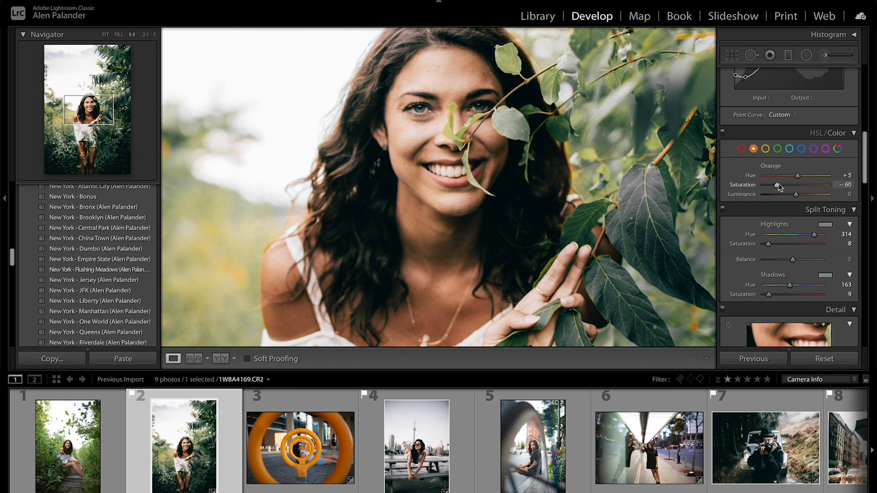
click(765, 149)
key(ctrl+minus)
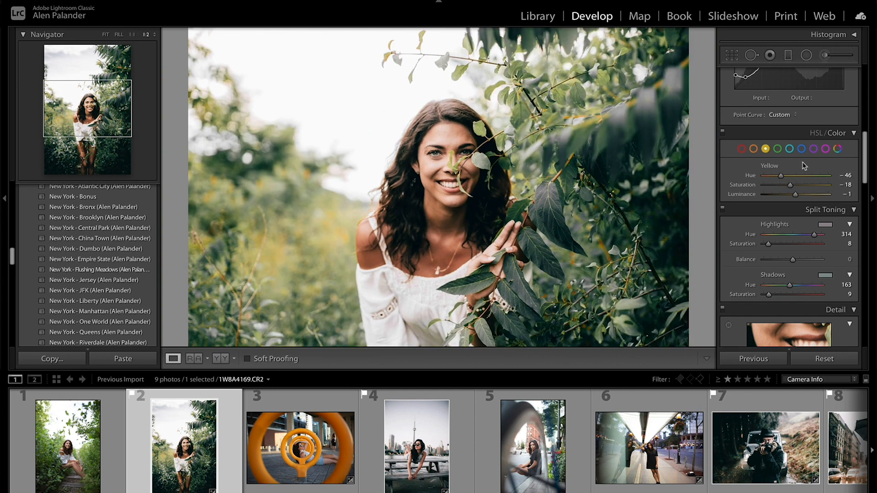
drag(790, 185, 757, 191)
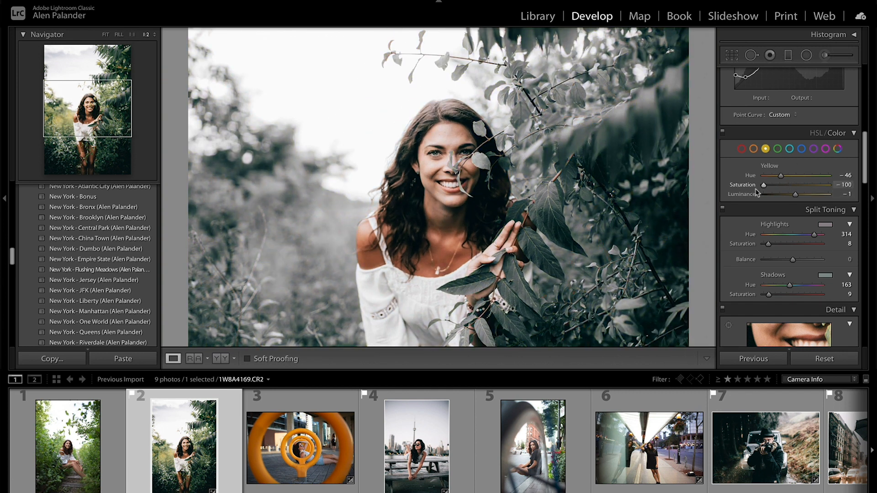
drag(756, 193, 783, 191)
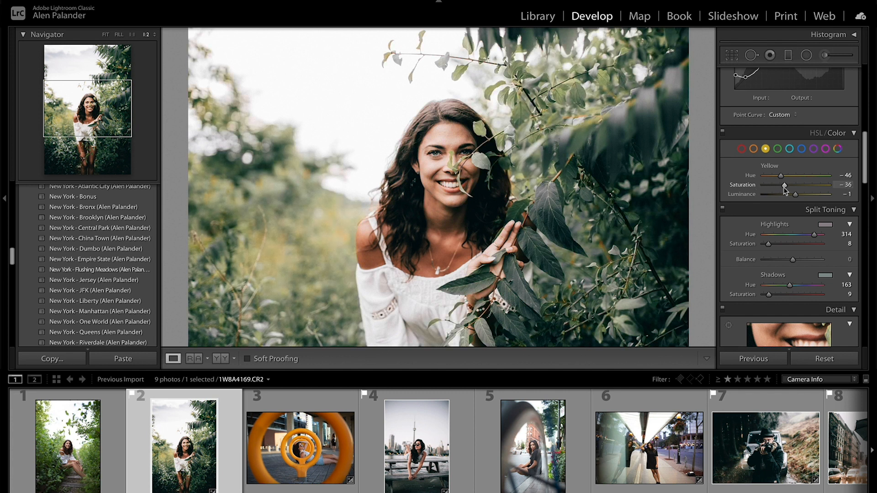
click(449, 225)
click(449, 225)
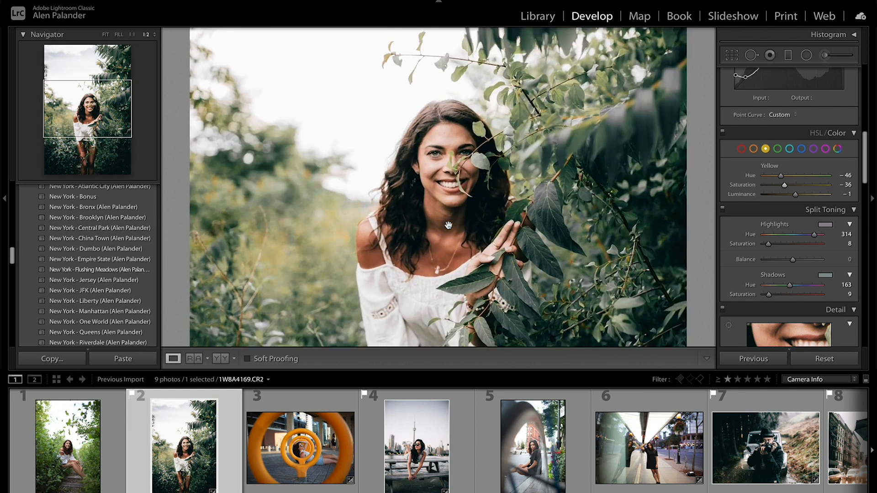
- Switch to photo A14I8481.JPG of the man with the umbrella and set its Orange Saturation to -52
scroll(529, 464, right, 3)
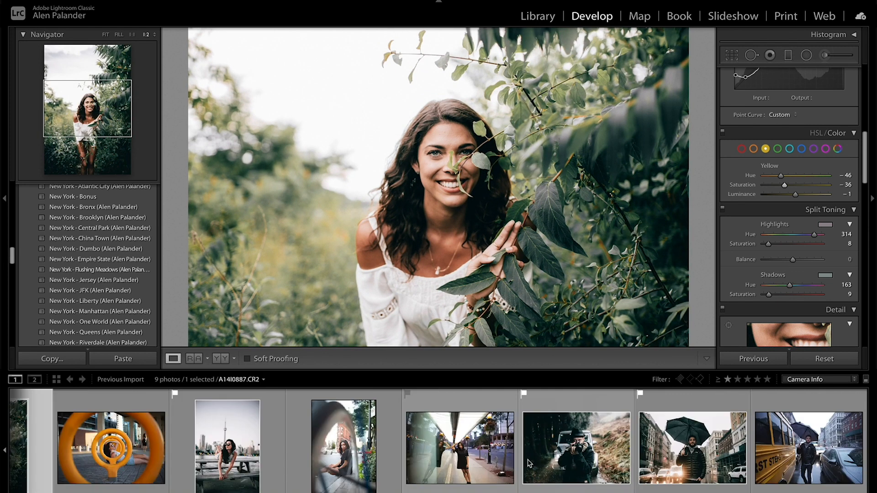
click(693, 447)
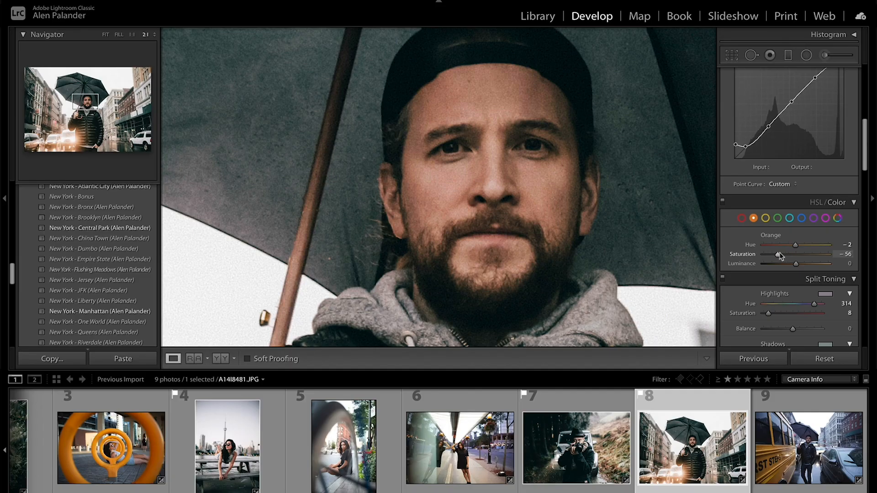
drag(779, 255, 781, 256)
click(534, 186)
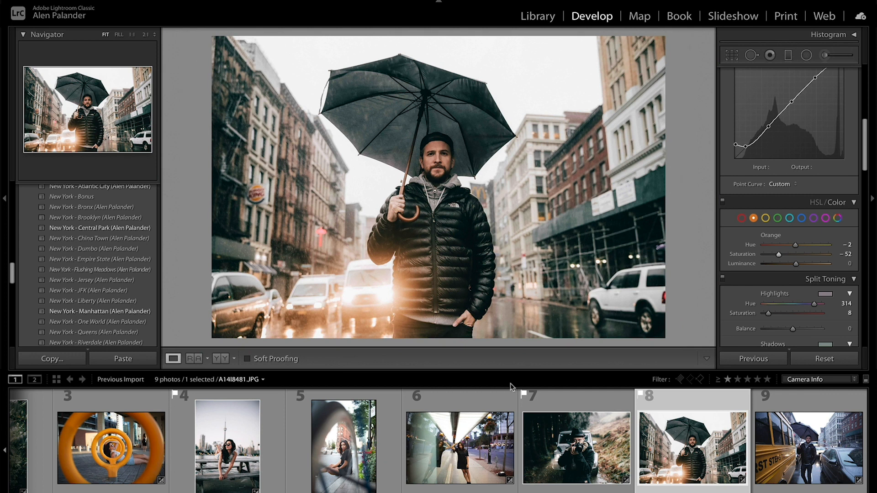
- Examine the skin tones in photo Sara831.CR2 close up and at wider views, and return to photo 1W8A4169.CR2
scroll(477, 433, up, 3)
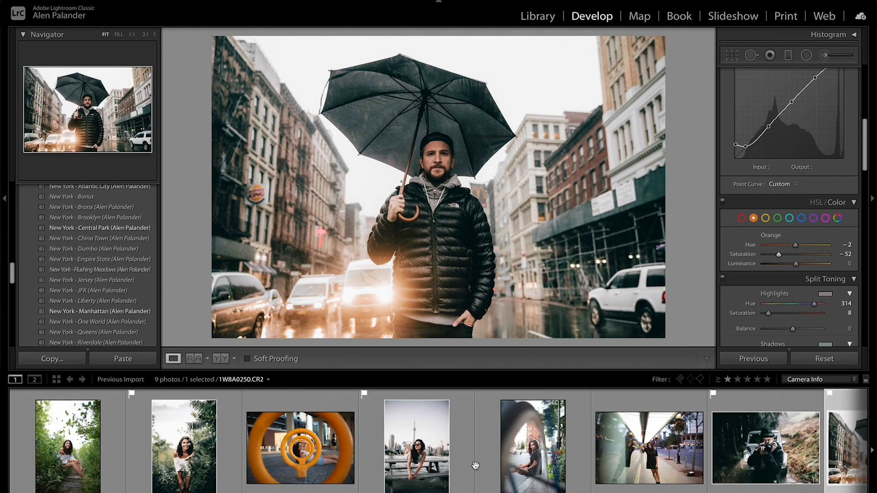
click(448, 479)
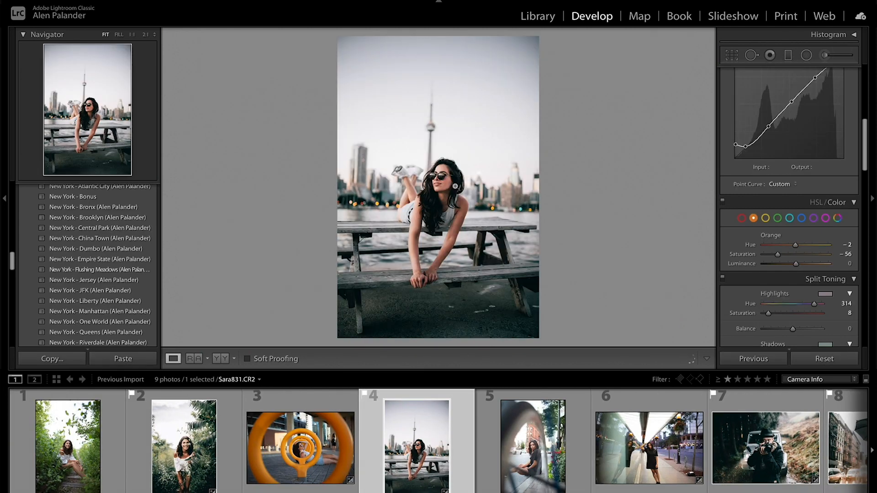
drag(452, 164, 487, 11)
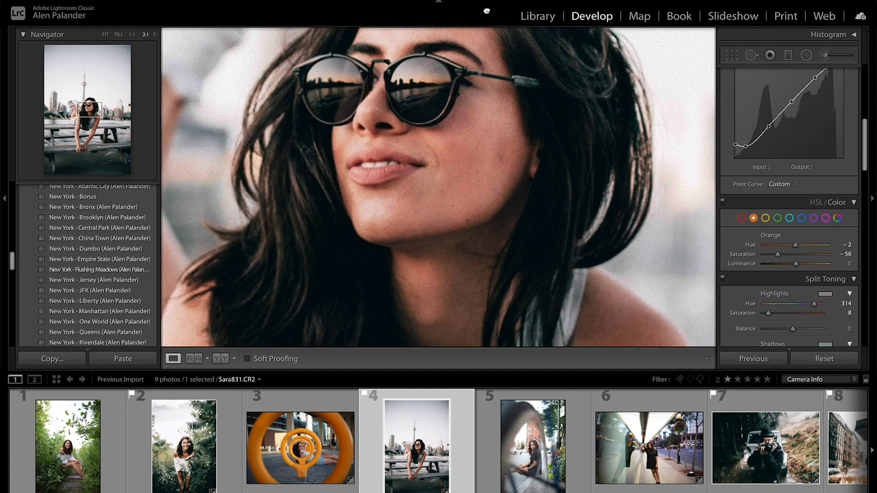
key(ctrl+minus)
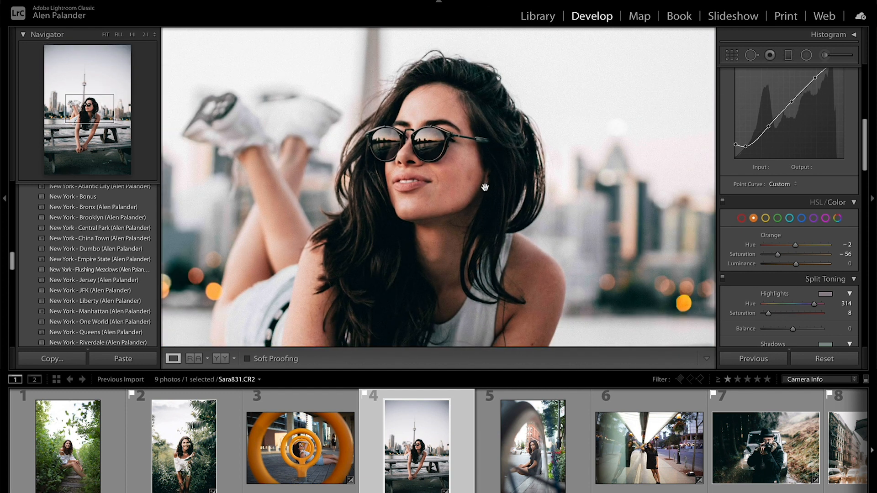
key(ctrl+minus)
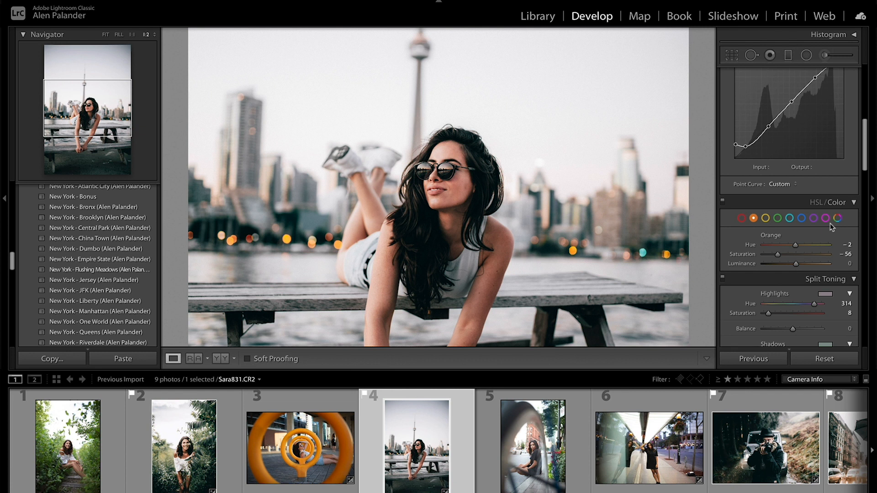
key(ctrl+minus)
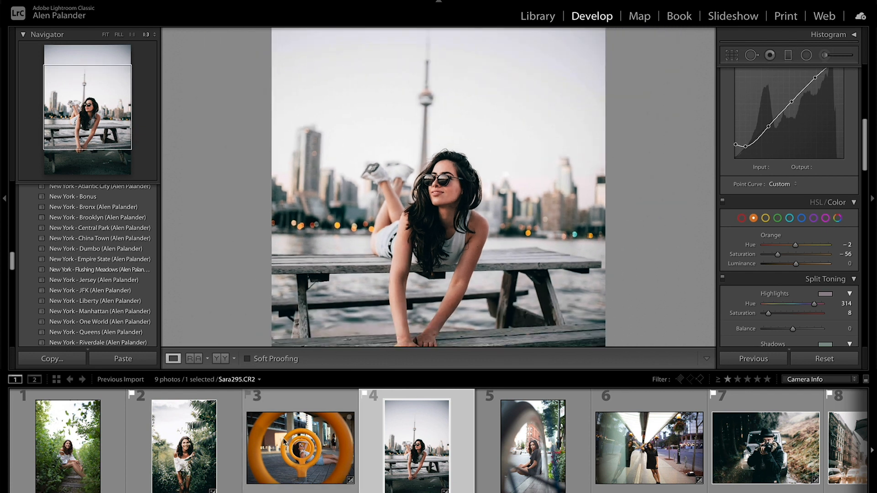
click(223, 451)
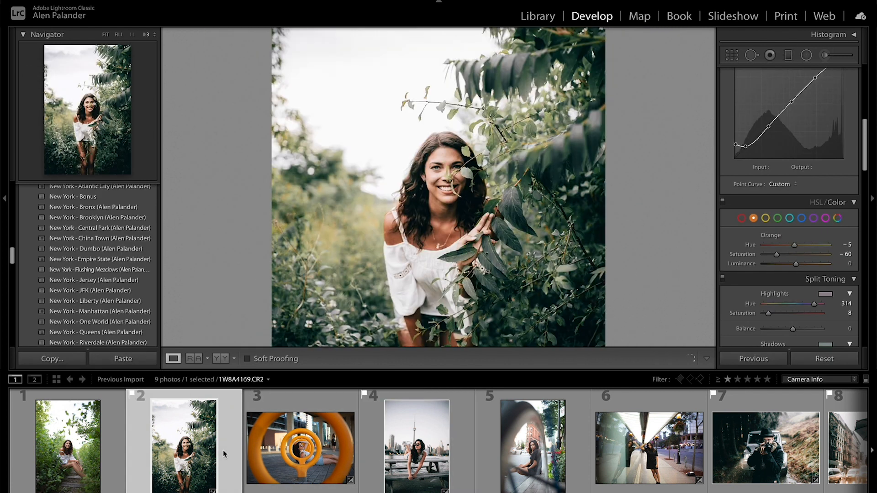
- Switch to photo A14I0887.CR2 and heal a mark on the man's nose with Spot Removal at size 10
click(765, 448)
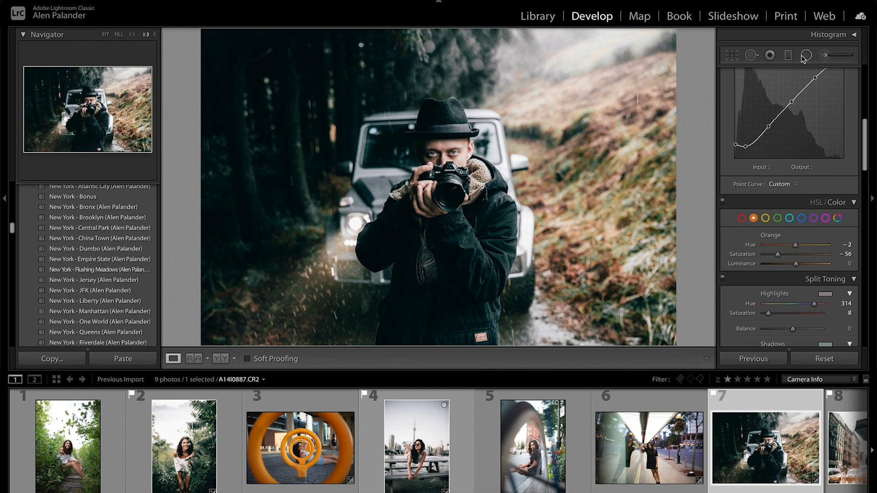
click(751, 55)
key(super+equal)
key(super+equal)
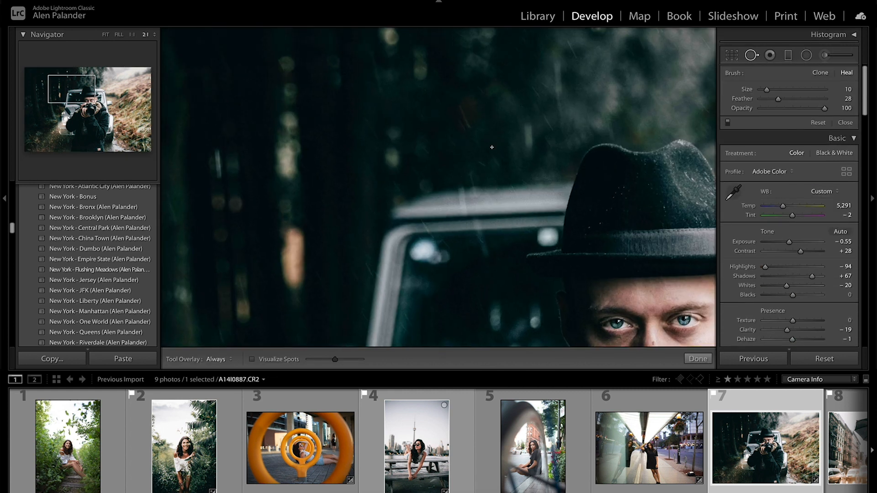
drag(533, 161, 291, 73)
drag(492, 117, 345, 38)
drag(480, 199, 431, 139)
click(431, 191)
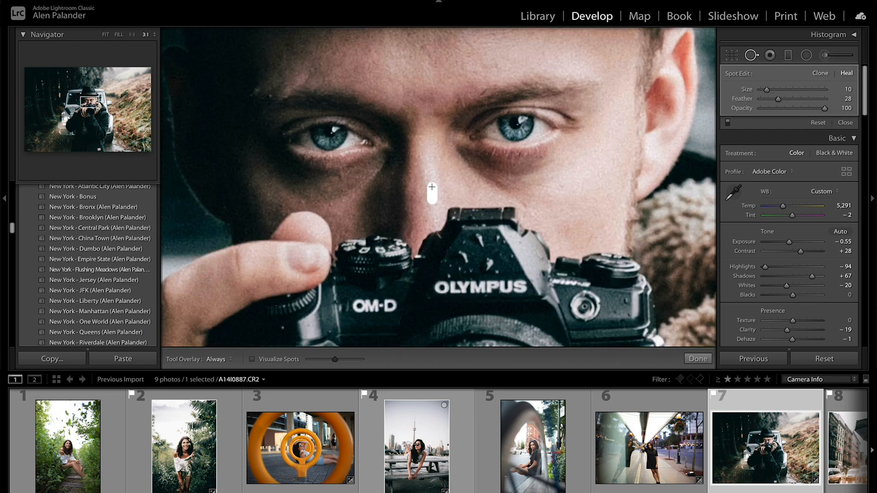
- Heal small spots on the man's cheeks below his eyes
click(331, 205)
click(528, 202)
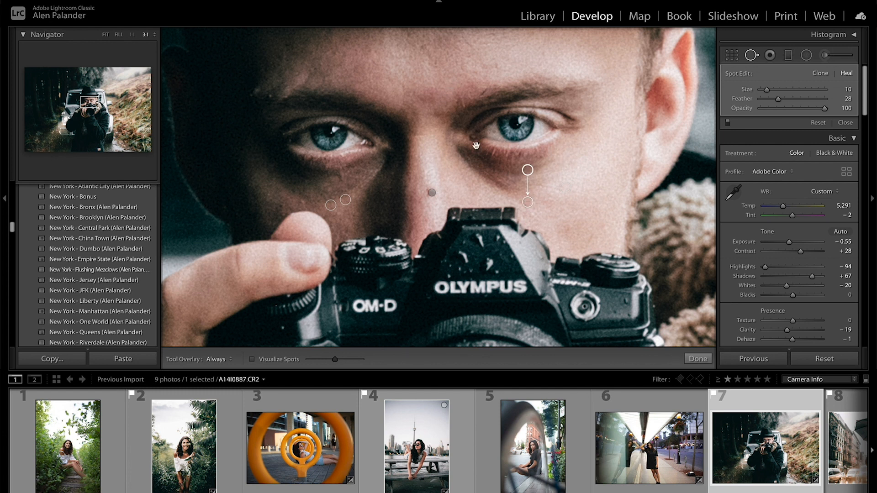
click(301, 201)
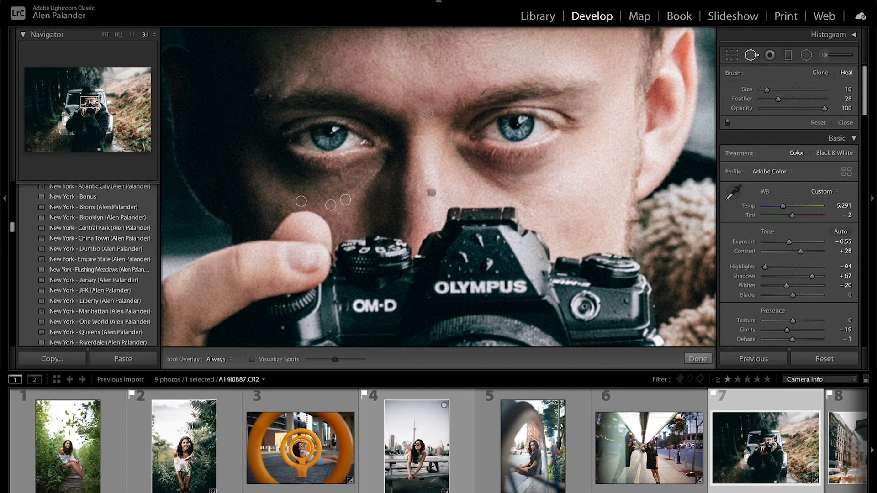
- Adjust the healing spot on the man's nose bridge, close Spot Removal and view the wider photo
click(432, 192)
drag(431, 193, 425, 173)
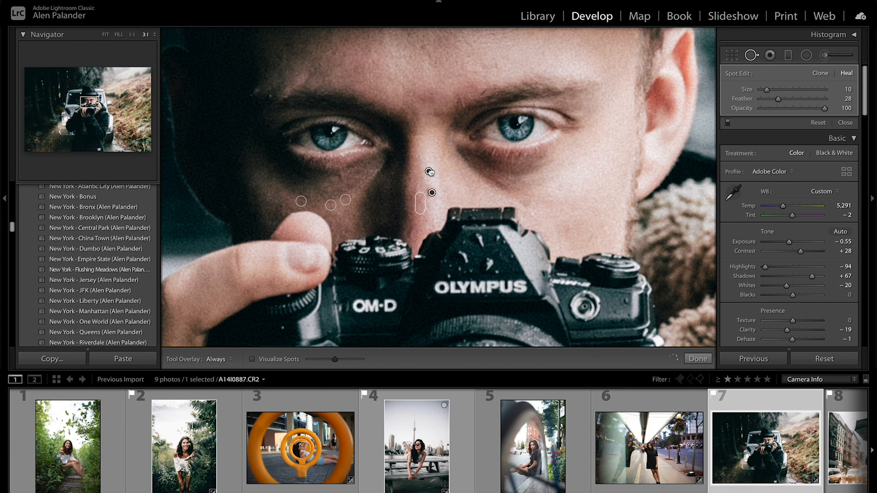
key(q)
click(447, 201)
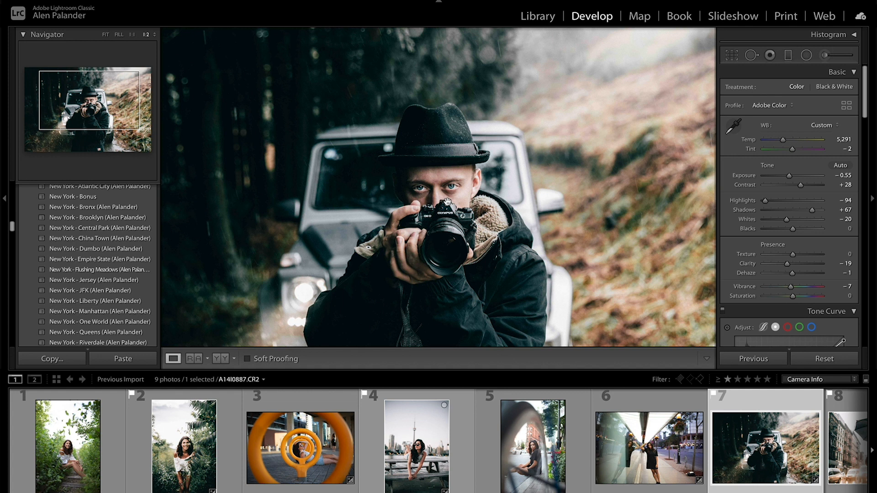
- Export photo 1W8A4169.CR2 of the woman behind the leaves as a JPG to the Desktop folder
click(184, 446)
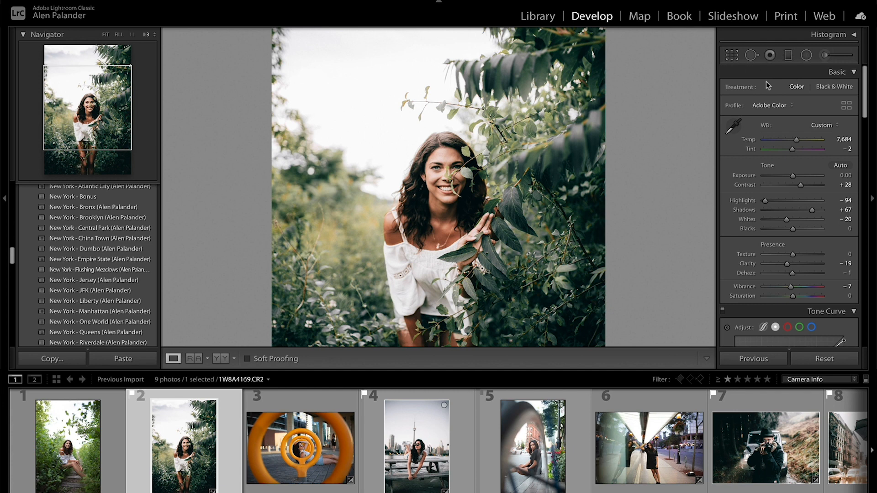
key(super+shift+e)
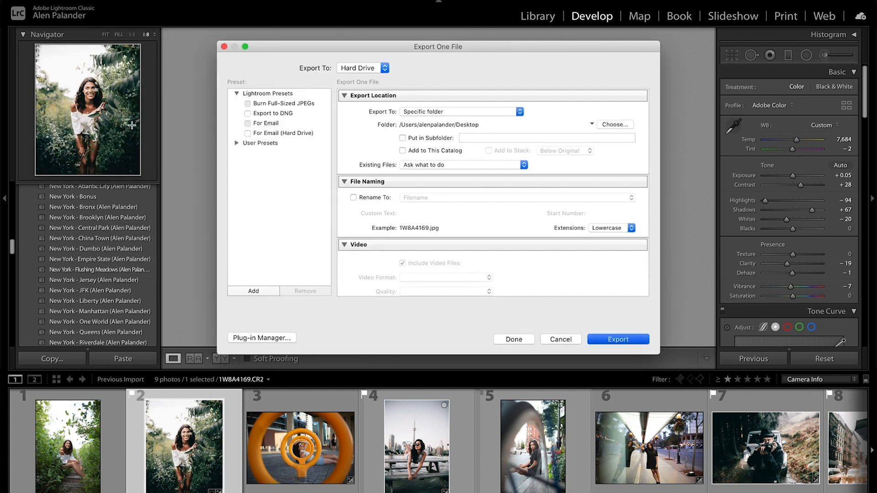
key(Return)
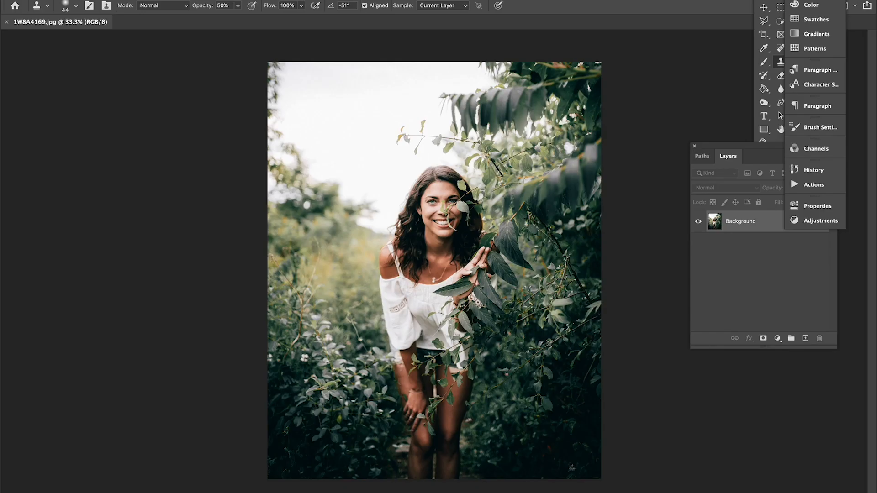
- Set the Clone Stamp brush size to 86 px and paint a clone stroke across the woman's forehead near the leaves
drag(768, 2, 704, 8)
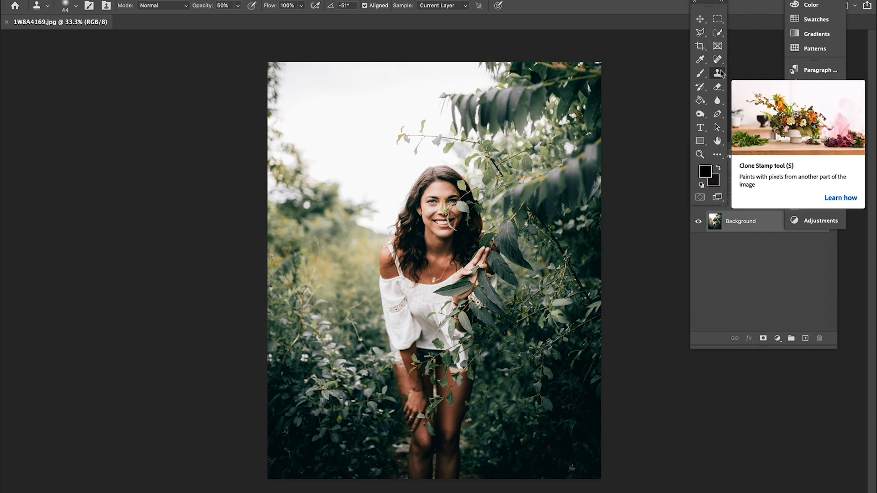
scroll(505, 194, up, 9)
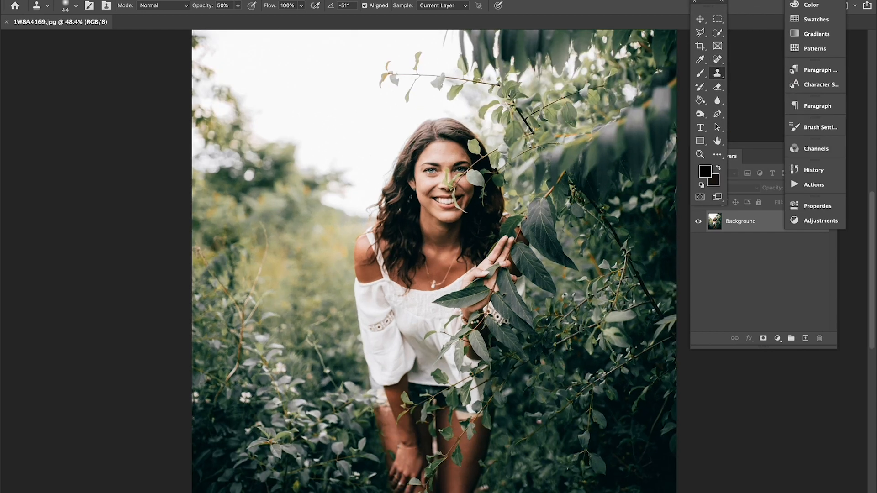
scroll(331, 76, up, 3)
scroll(331, 81, right, 1)
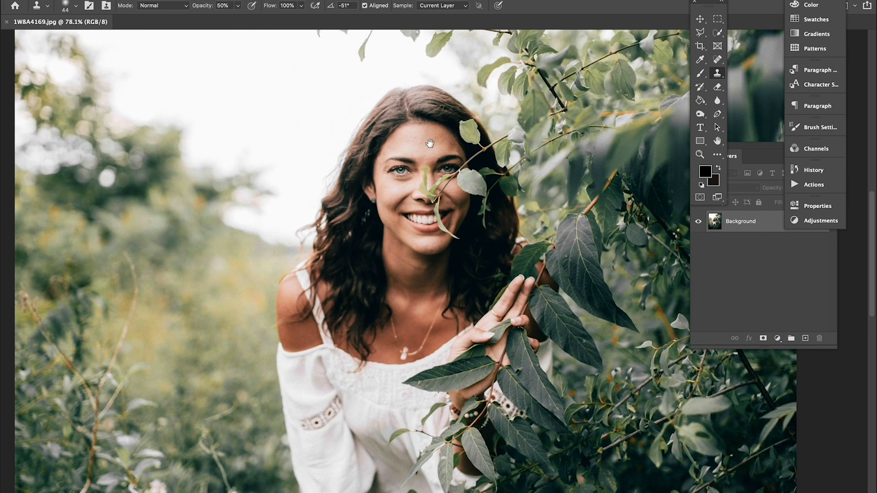
scroll(430, 144, up, 4)
click(76, 5)
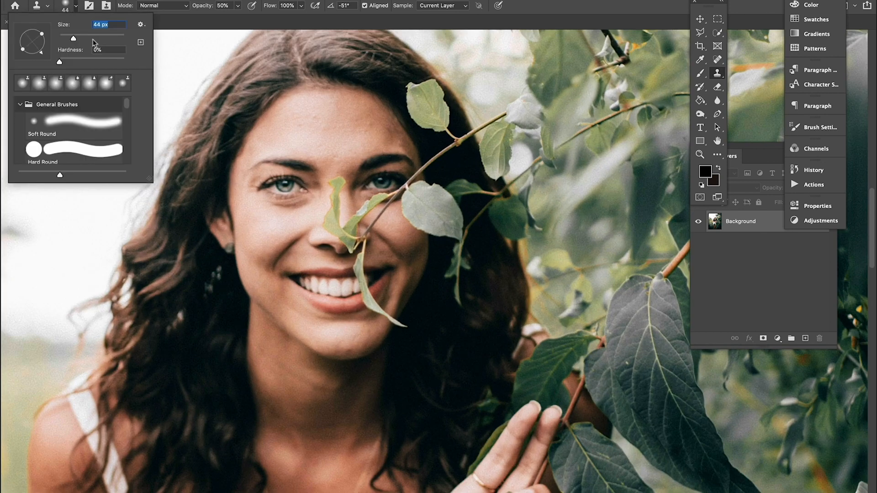
drag(86, 44, 88, 40)
key(Return)
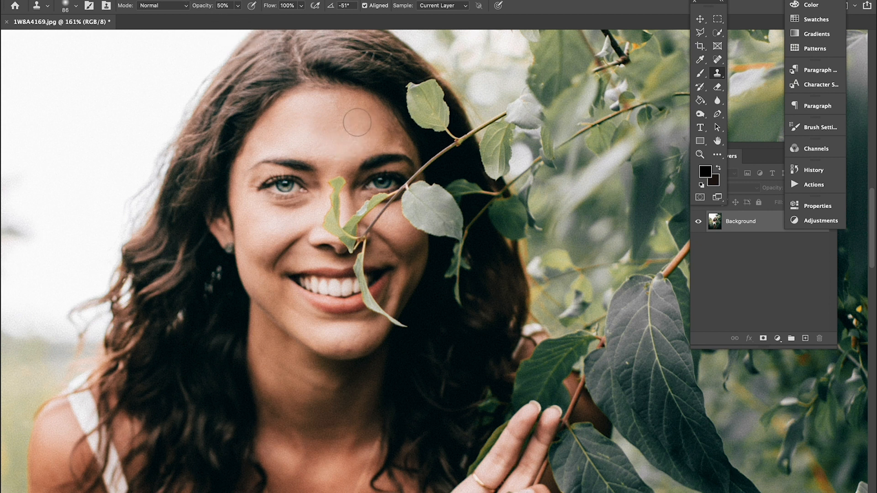
mouse_move(341, 138)
mouse_down()
mouse_move(352, 125)
mouse_move(380, 134)
mouse_up()
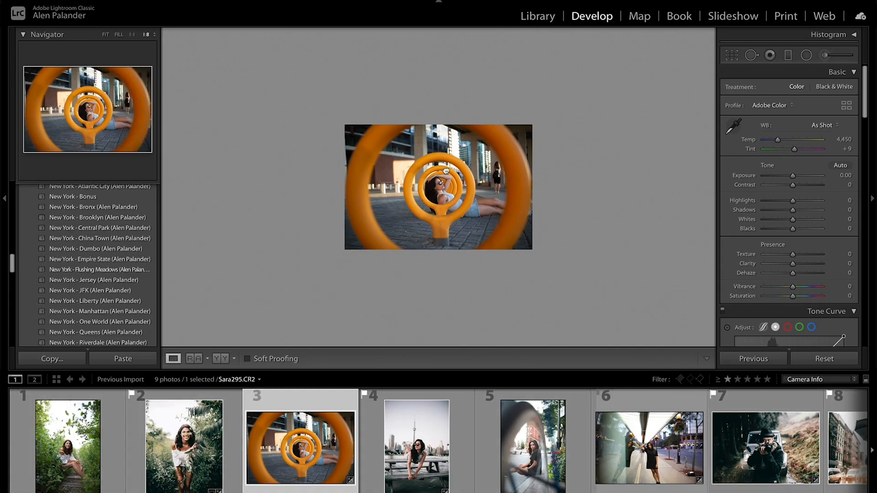
- Inspect the woman with sunglasses inside the orange rings up close and apply the New York - Bonus preset to the photo
click(446, 171)
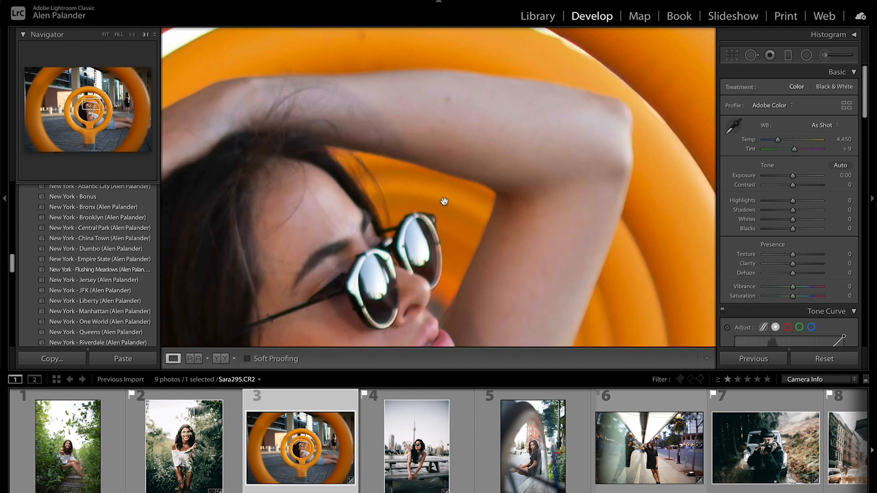
drag(426, 306, 531, 196)
key(alt+super+minus)
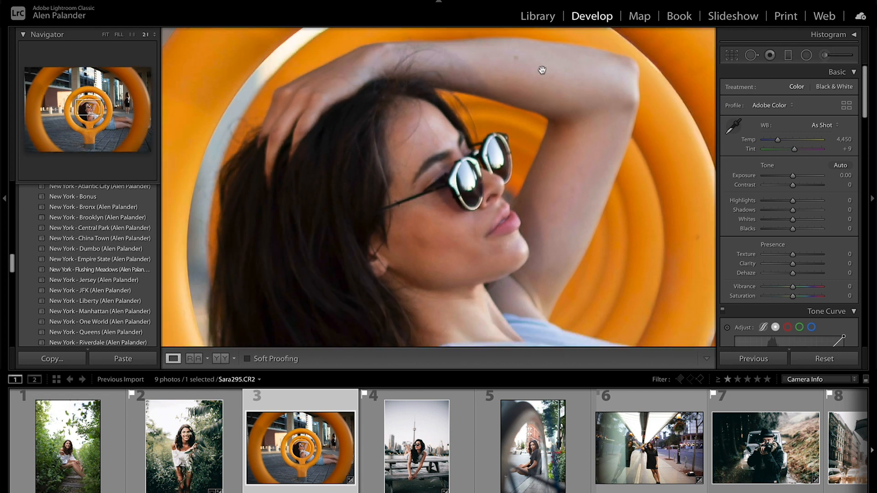
scroll(795, 198, down, 15)
scroll(795, 198, up, 2)
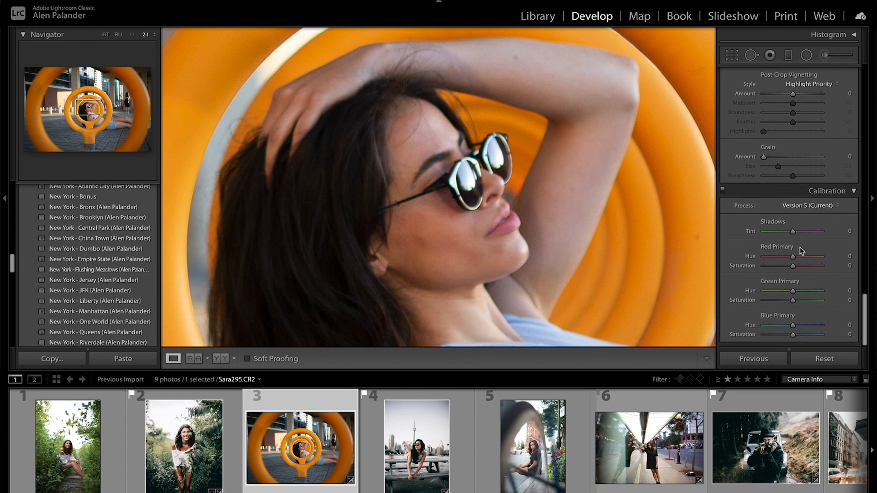
click(99, 197)
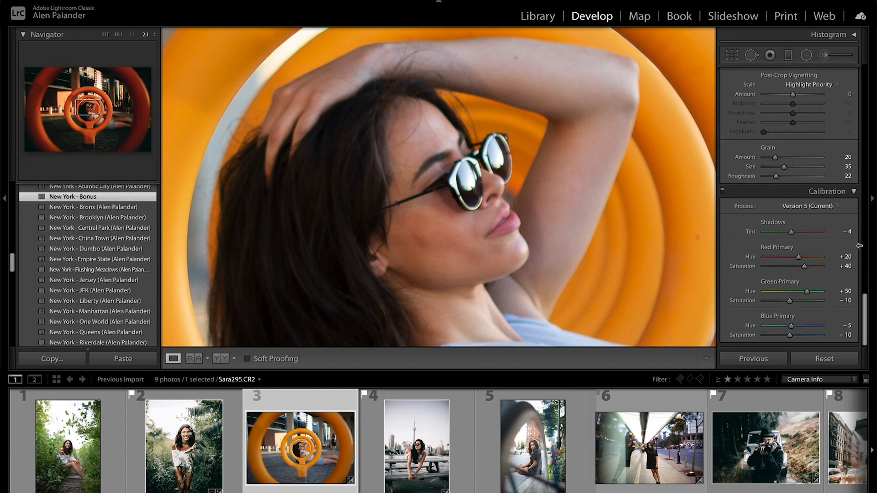
scroll(792, 130, up, 5)
scroll(792, 130, up, 5)
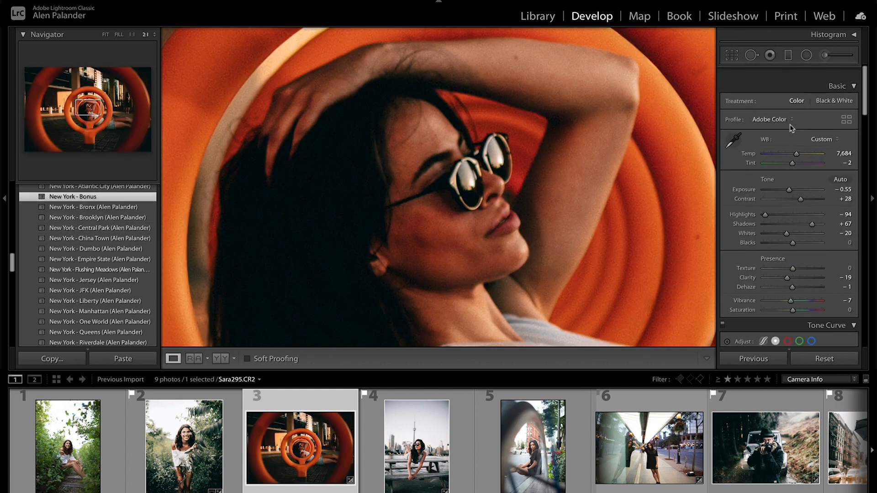
- Raise the photo's overall exposure and fine-tune the orange colour in the HSL adjustments
drag(793, 180, 797, 178)
scroll(797, 178, down, 15)
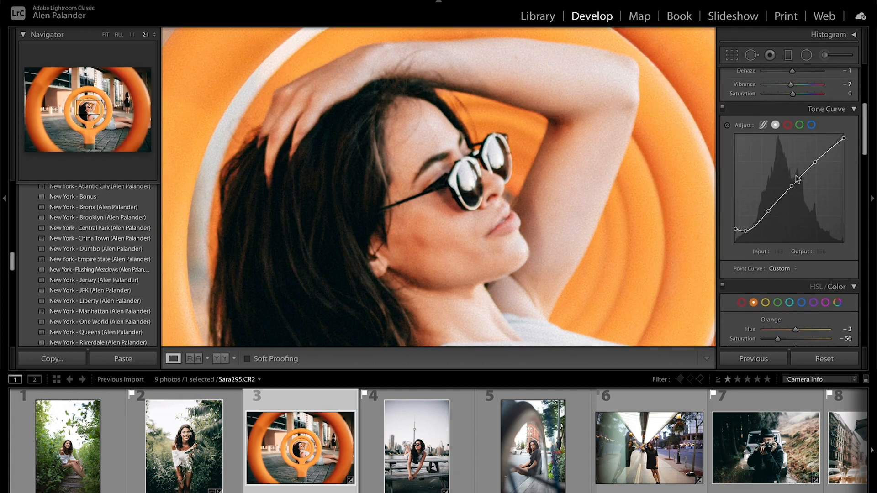
mouse_move(776, 158)
mouse_down()
mouse_move(811, 160)
mouse_move(779, 166)
mouse_up()
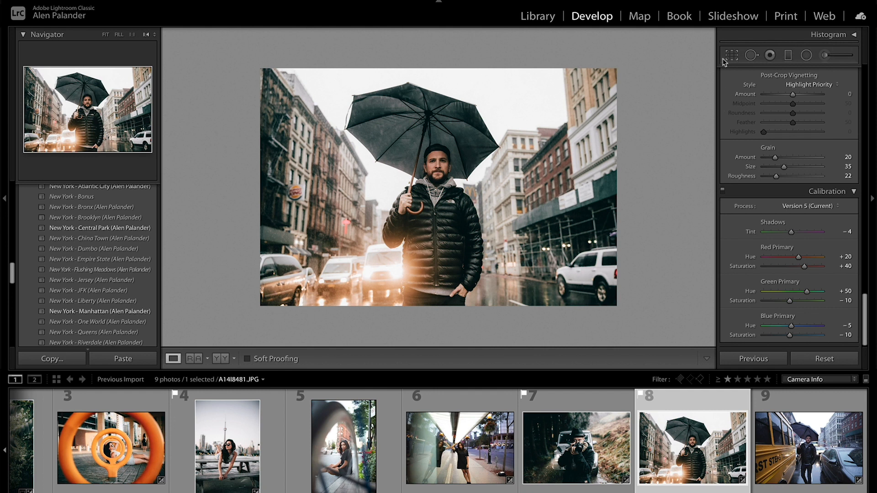
- Crop photo A14I8481.JPG of the man with the umbrella to the 4 x 5 / 8 x 10 aspect ratio
click(732, 55)
click(816, 91)
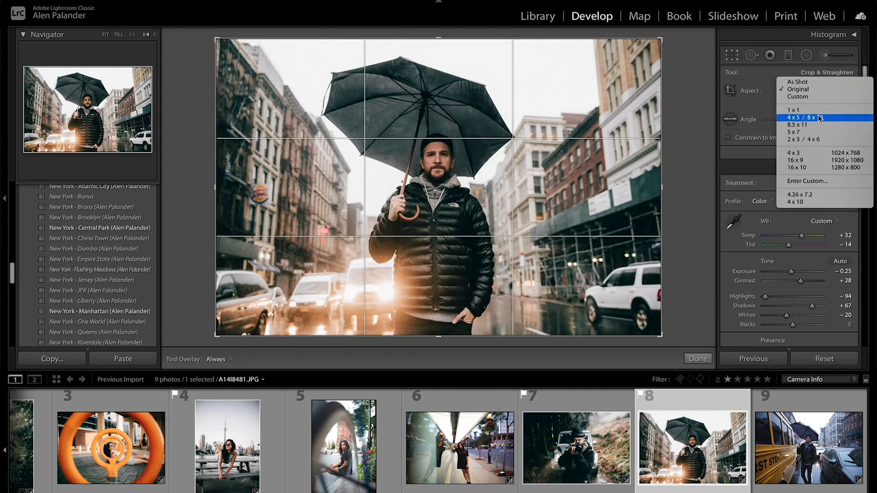
click(809, 117)
key(Return)
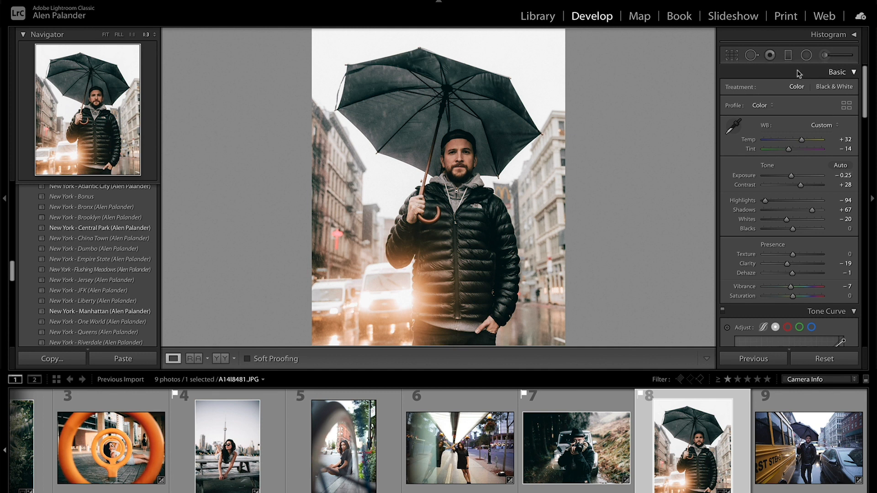
- Paint an Adjustment Brush mask over the buildings on both sides of the man and adjust its exposure, undoing the last change
click(834, 56)
scroll(466, 184, up, 5)
mouse_move(559, 126)
mouse_down()
mouse_move(570, 144)
mouse_move(570, 249)
mouse_up()
drag(305, 185, 306, 296)
scroll(541, 311, up, 3)
mouse_move(788, 124)
mouse_down()
mouse_move(771, 128)
mouse_move(807, 135)
mouse_up()
key(ctrl+z)
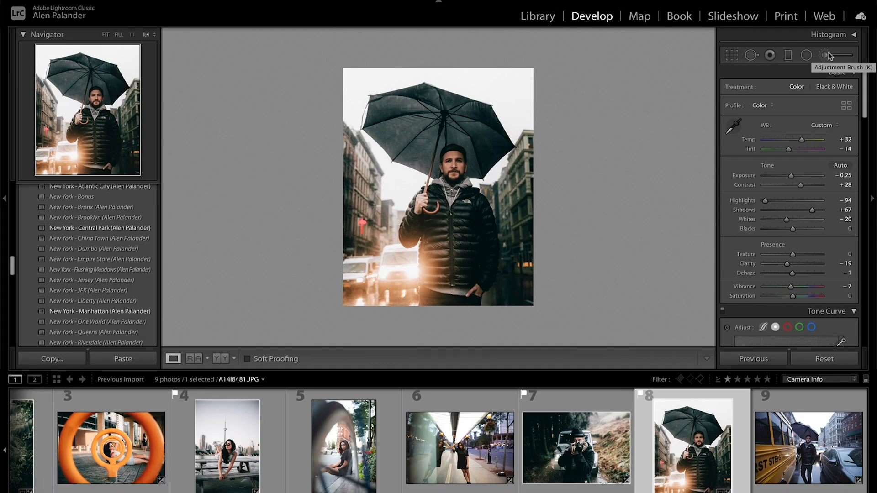
- Soften the buildings behind the man with an Adjustment Brush mask at Sharpness -100 and close the brush
click(825, 55)
key(h)
key(h)
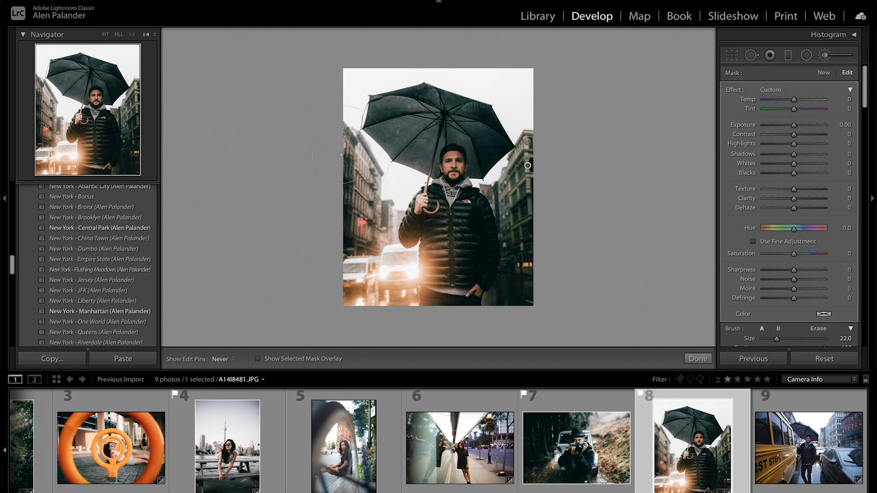
drag(794, 270, 787, 273)
key(h)
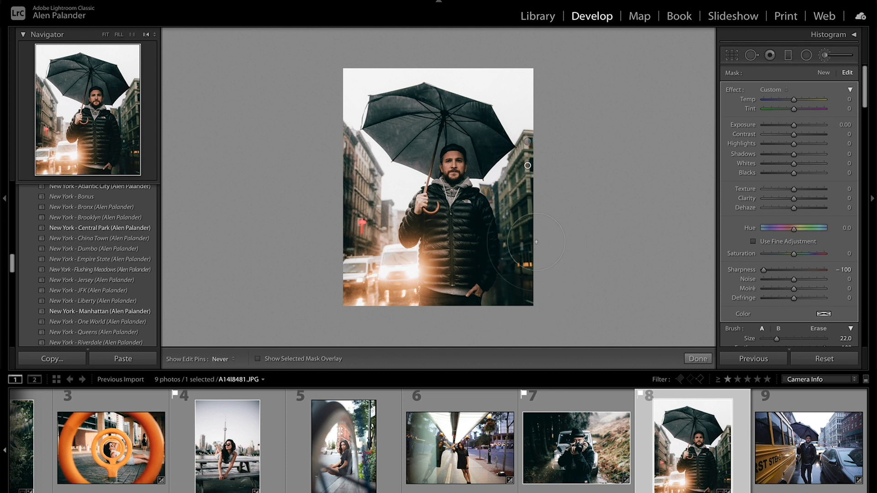
key(k)
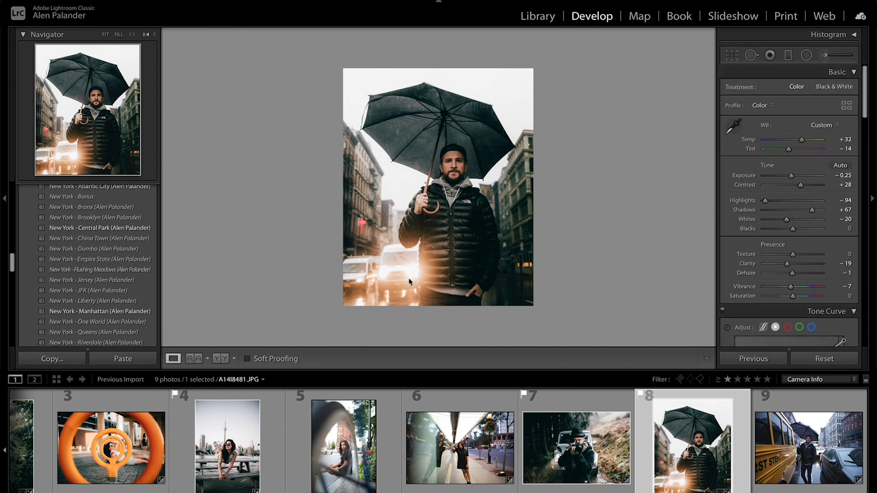
- Compare the photo before and after editing, side by side and as a split view up close, and return to the single view
click(217, 359)
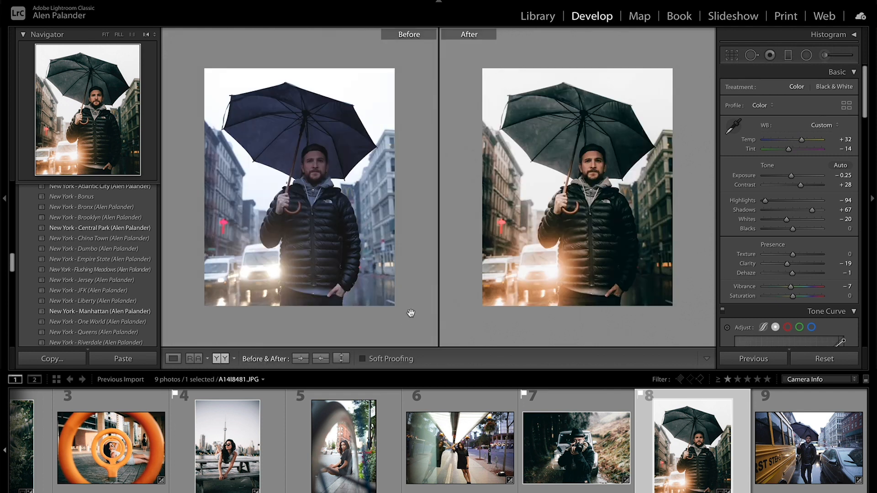
click(219, 365)
click(466, 177)
drag(397, 172, 349, 88)
drag(483, 170, 471, 60)
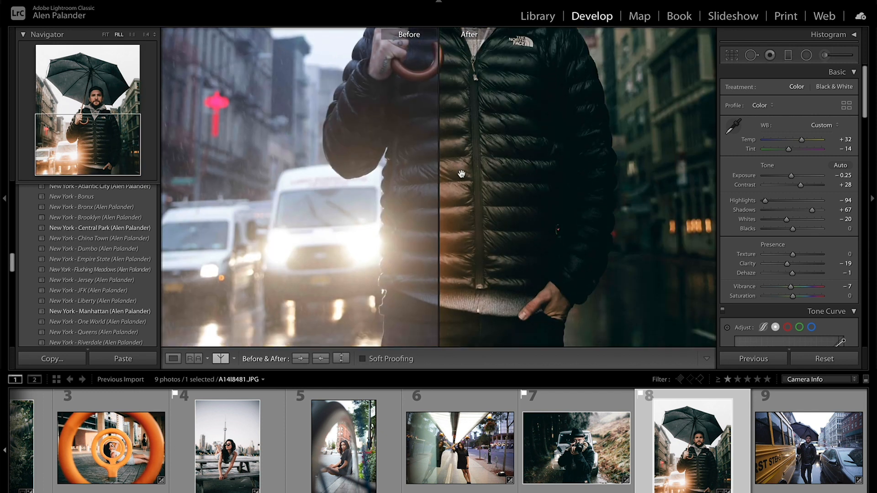
click(459, 173)
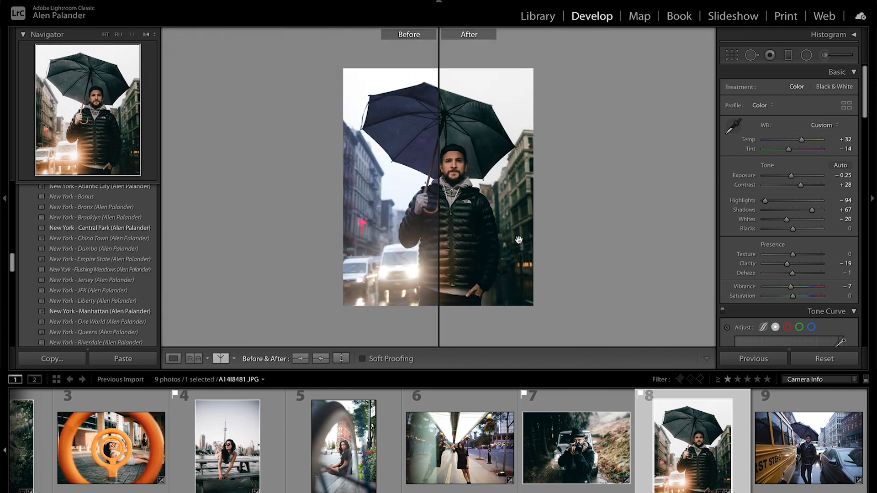
click(173, 358)
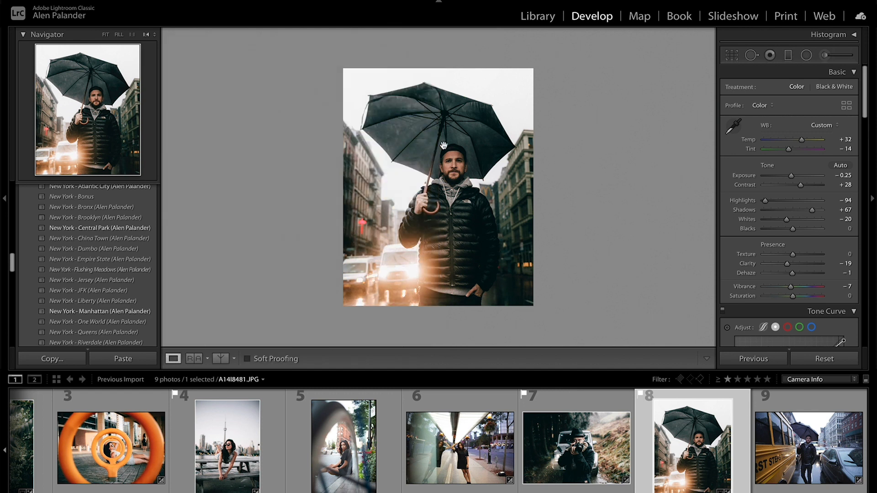
- Brush over the man's face with a size 30 Adjustment Brush at exposure 0.42 and close the brush
click(472, 160)
drag(461, 89, 373, 267)
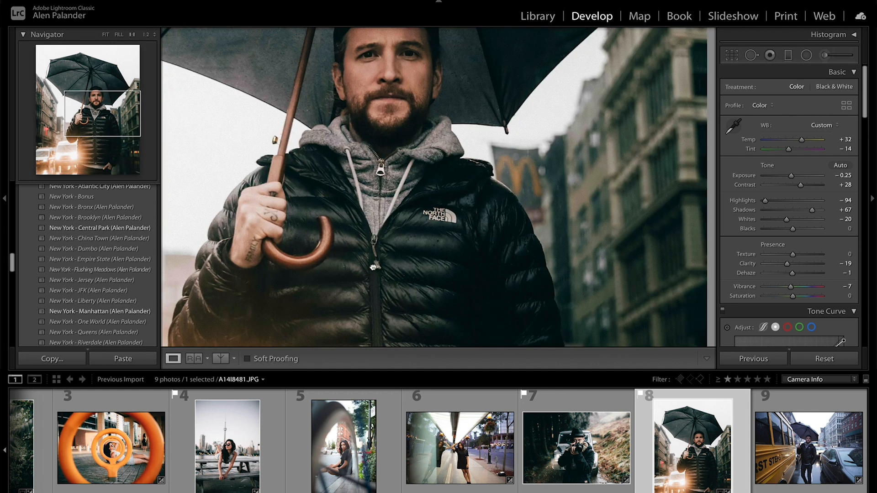
drag(436, 158, 432, 201)
click(826, 55)
scroll(394, 125, up, 2)
click(393, 125)
drag(794, 130, 796, 130)
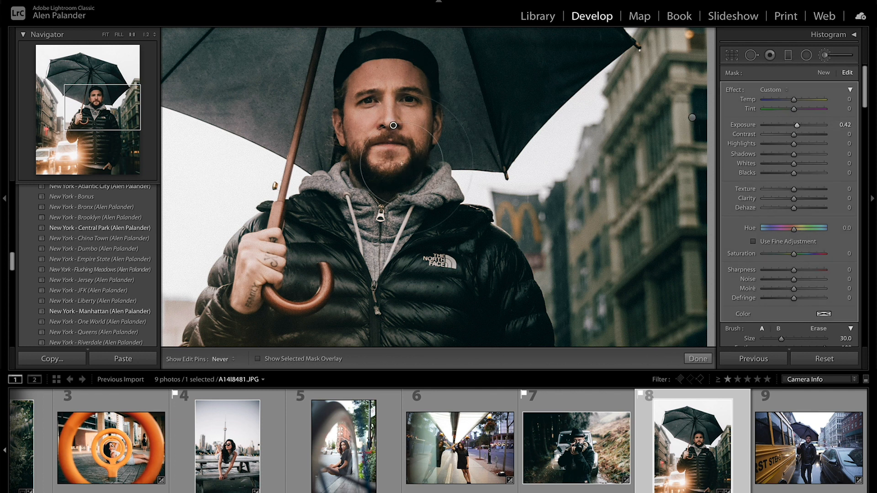
key(k)
click(413, 127)
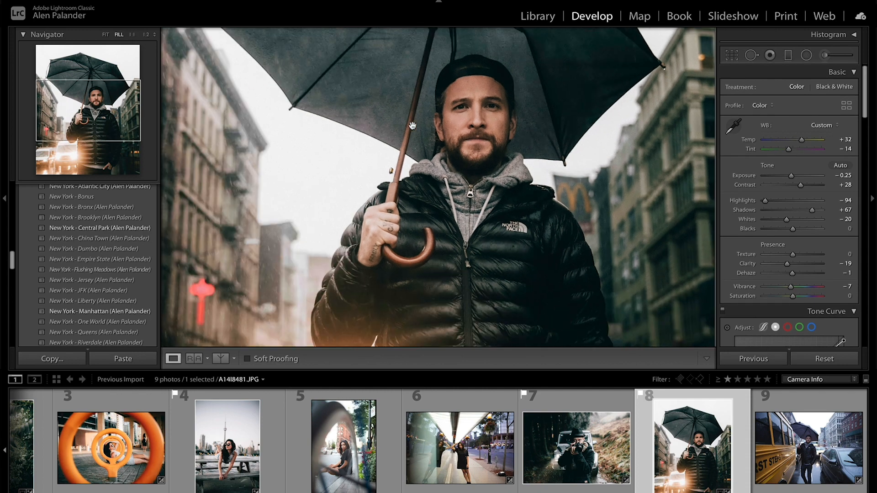